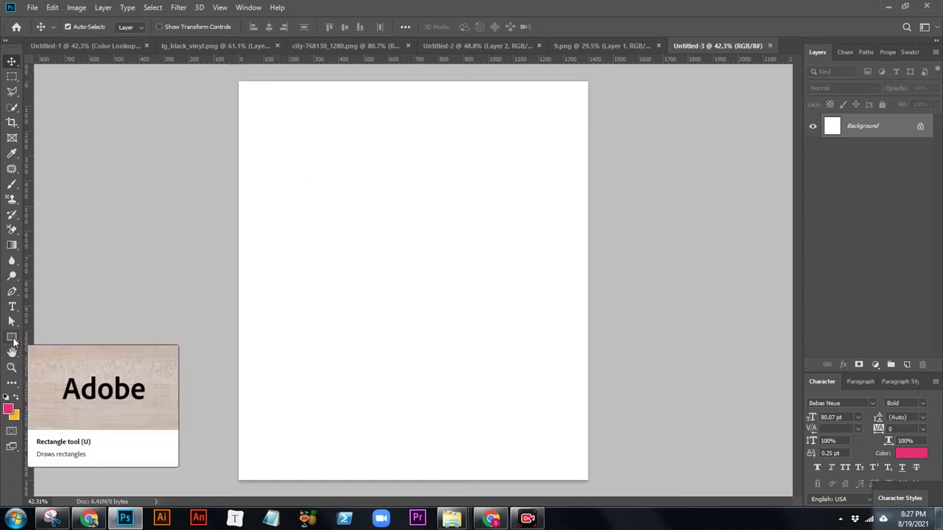
Step: Draw a rectangle shape covering the entire poster canvas
click(13, 339)
right_click(13, 339)
click(74, 338)
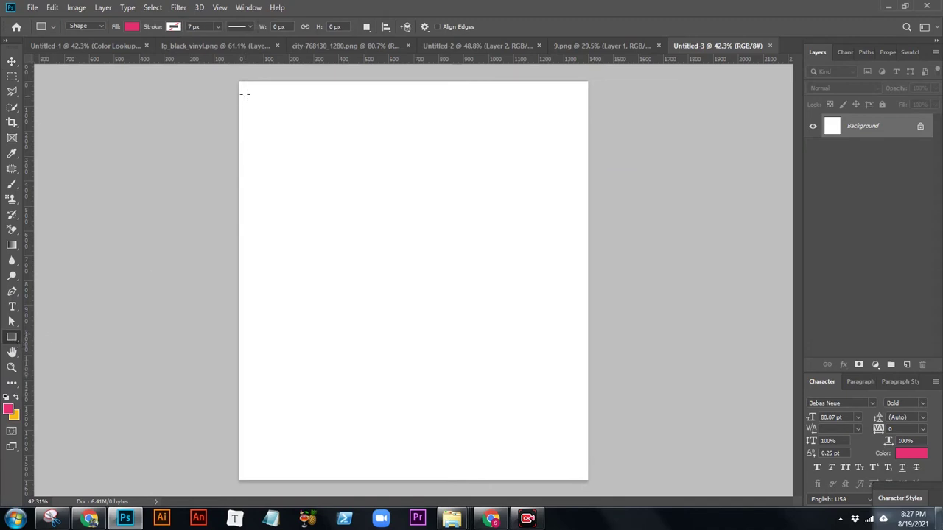
drag(233, 76, 597, 489)
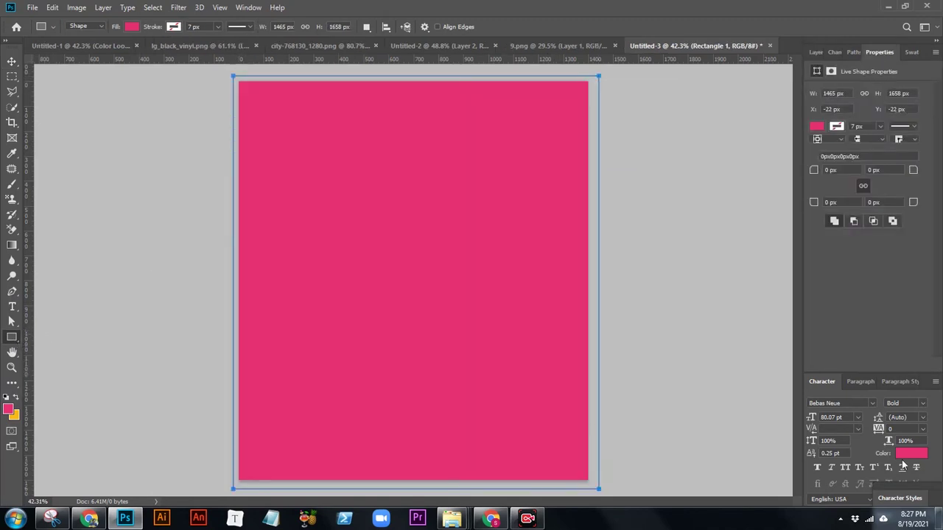
Step: Set the rectangle's fill to near-black #101010
click(815, 51)
double_click(825, 125)
drag(671, 204, 617, 229)
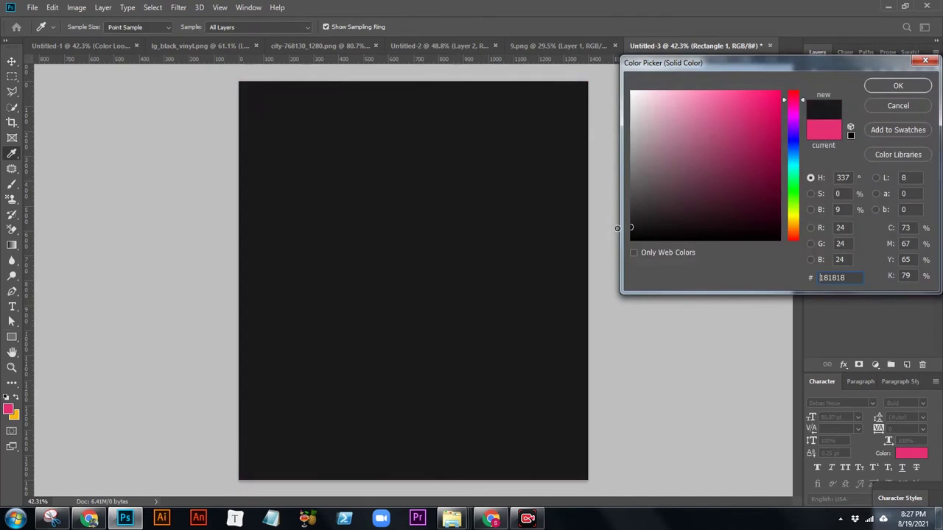
click(894, 86)
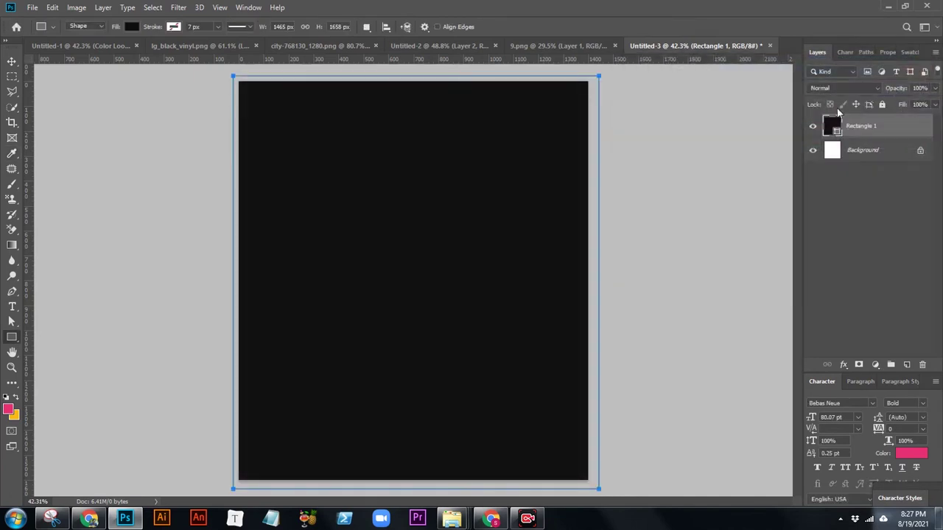
click(11, 62)
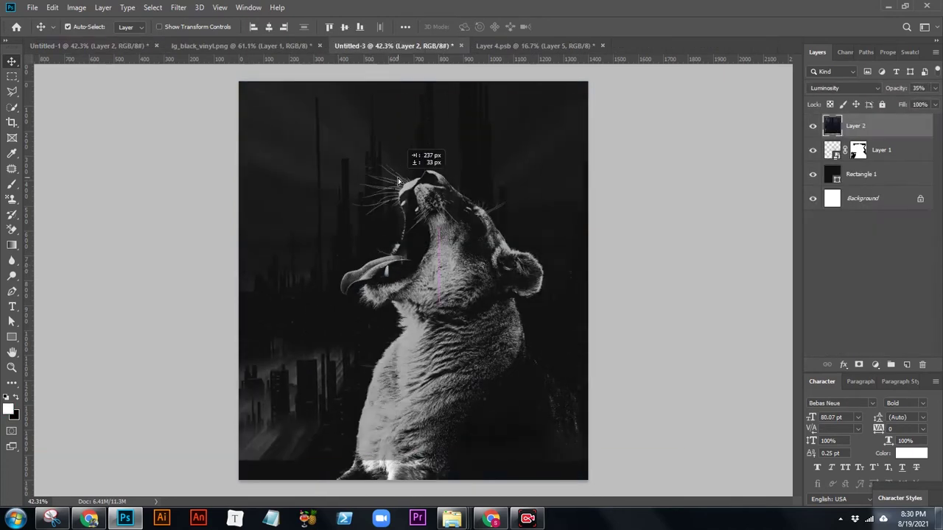
Step: Position the city skyline below the cat layer, at 36% opacity in Luminosity mode
drag(341, 175, 427, 203)
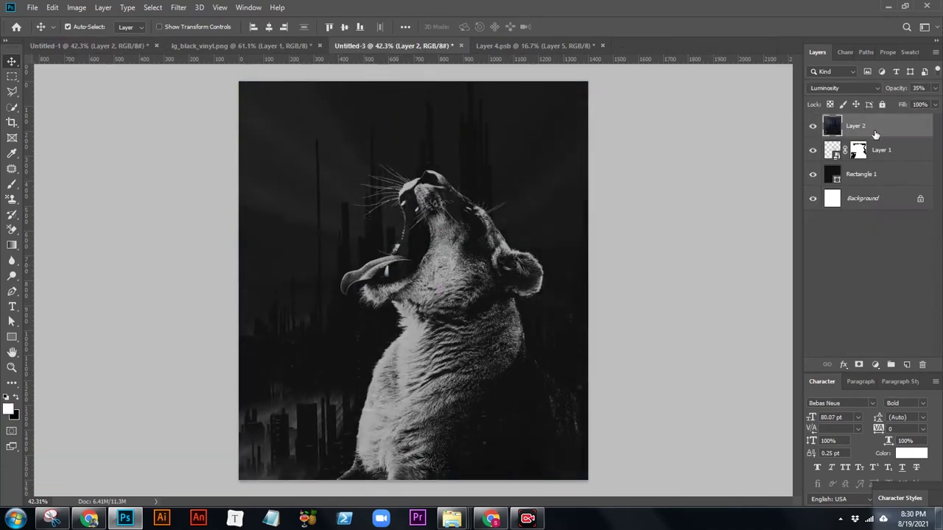
drag(892, 132, 892, 168)
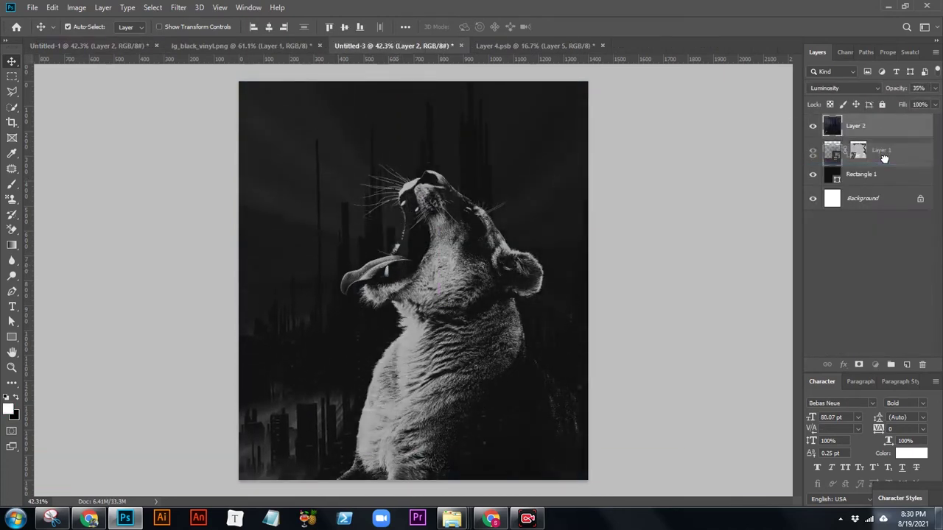
drag(492, 182, 494, 143)
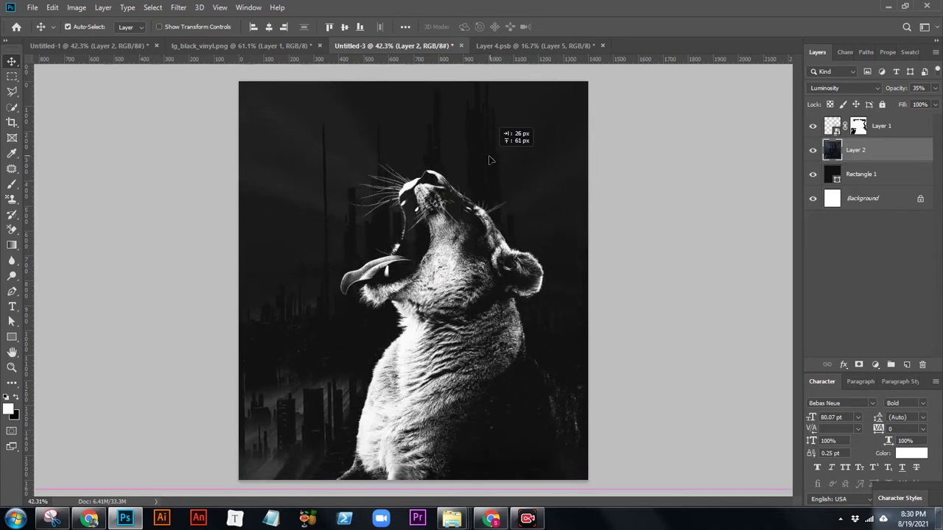
click(934, 88)
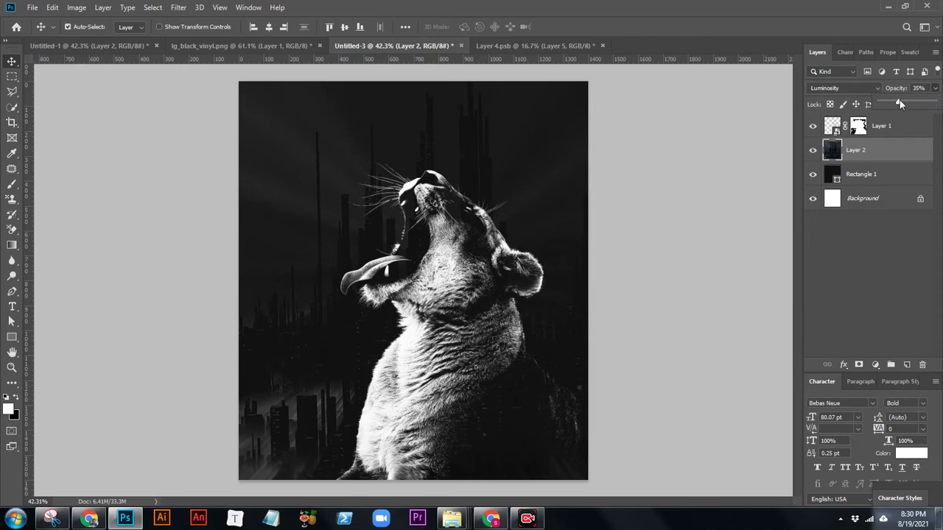
click(878, 87)
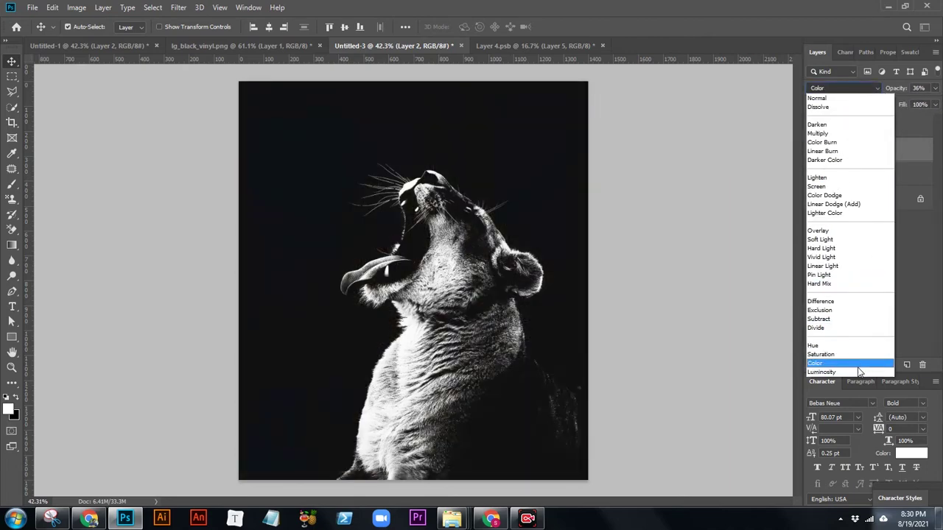
click(853, 371)
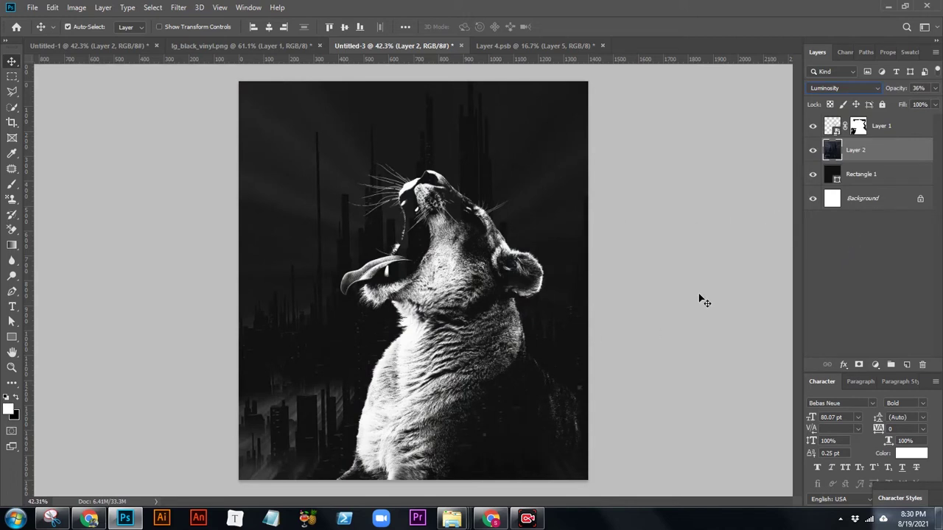
Step: Copy the vinyl disc into the poster, enlarged and placed behind the cat's head
click(236, 46)
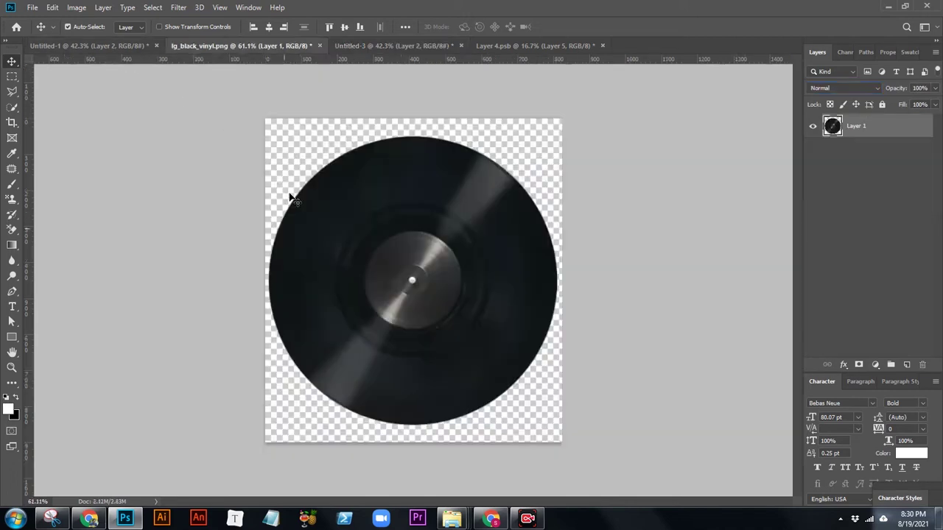
drag(420, 159, 508, 210)
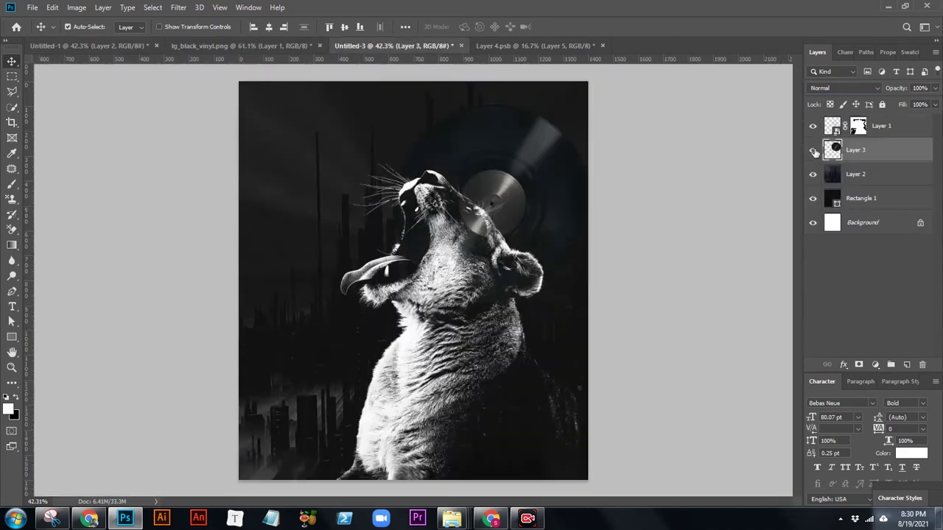
key(ctrl+t)
mouse_move(391, 304)
mouse_down()
mouse_move(346, 349)
mouse_move(271, 387)
mouse_up()
drag(502, 151, 549, 293)
drag(628, 217, 641, 196)
mouse_move(564, 253)
mouse_down()
mouse_move(568, 264)
mouse_move(564, 257)
mouse_up()
key(Return)
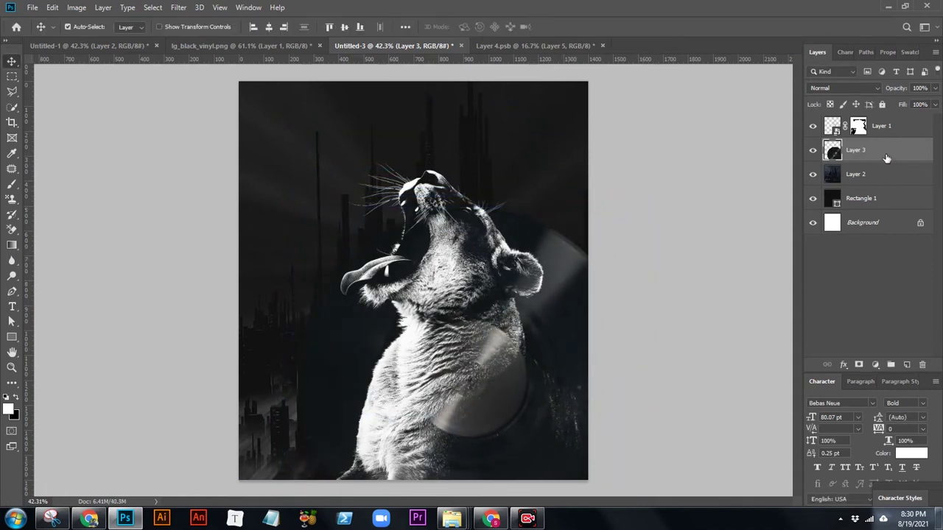
Step: Mask out the vinyl disc over the cat's chest with a black brush
click(858, 364)
key(x)
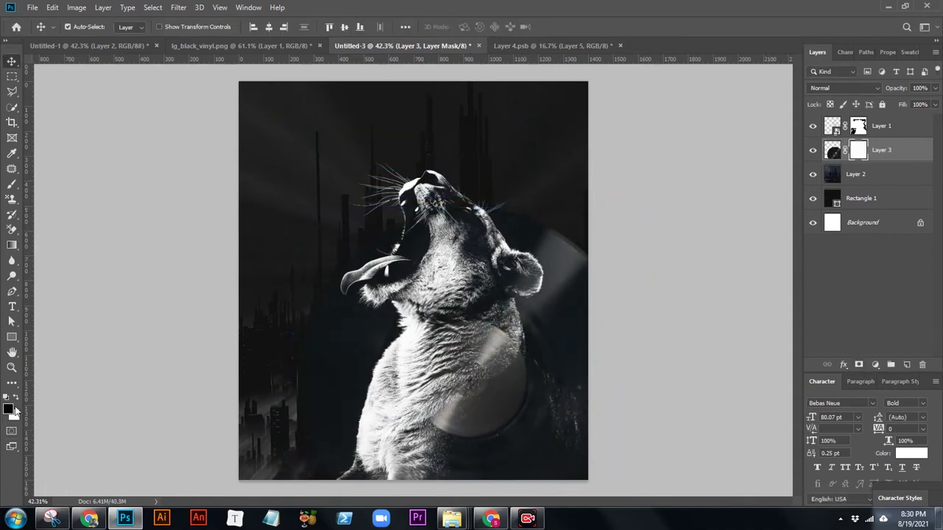
click(12, 184)
click(63, 184)
mouse_move(530, 372)
mouse_down()
mouse_move(556, 413)
mouse_move(343, 468)
mouse_up()
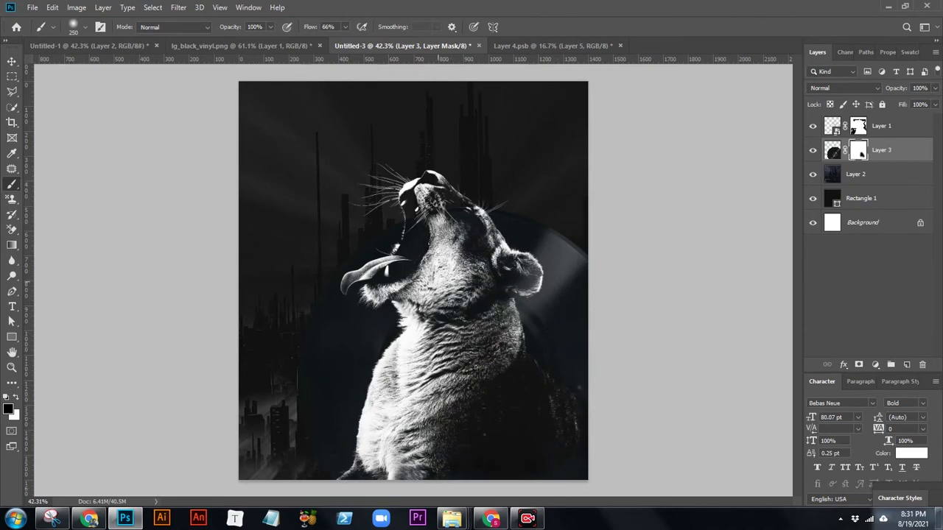
key(v)
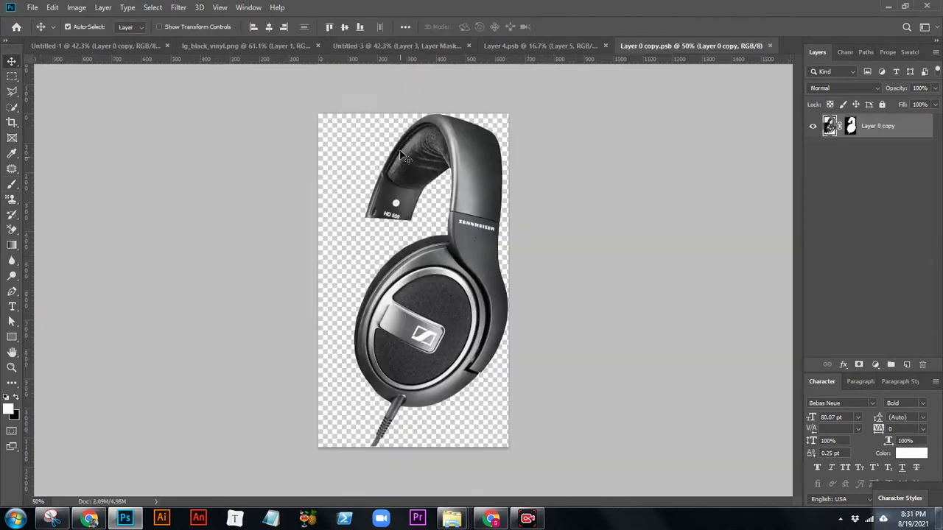
double_click(390, 134)
Step: Copy the headphones in as the top layer, shrunk to about half and tilted onto the head
mouse_move(488, 181)
mouse_down()
mouse_move(501, 180)
mouse_move(534, 214)
mouse_up()
drag(895, 151, 875, 125)
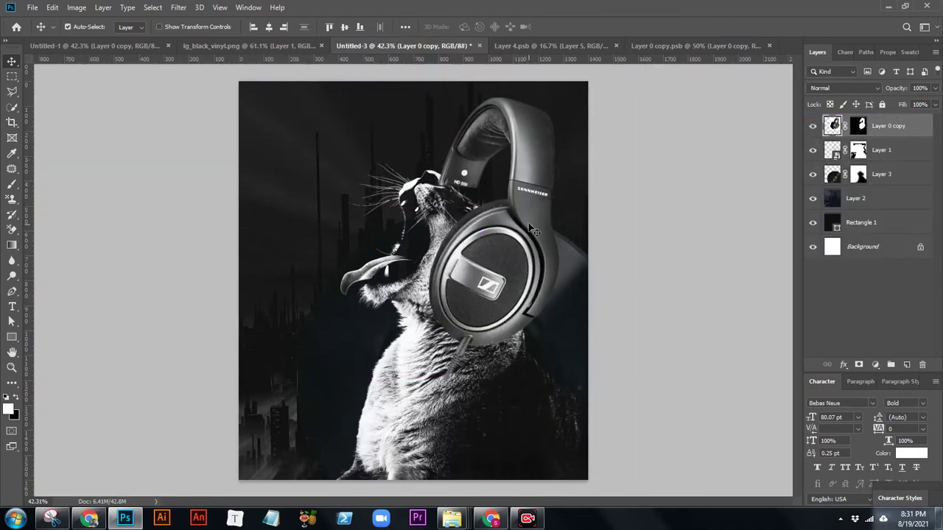
key(ctrl+t)
mouse_move(628, 89)
mouse_down()
mouse_move(569, 163)
mouse_move(589, 180)
mouse_move(573, 191)
mouse_move(583, 208)
mouse_up()
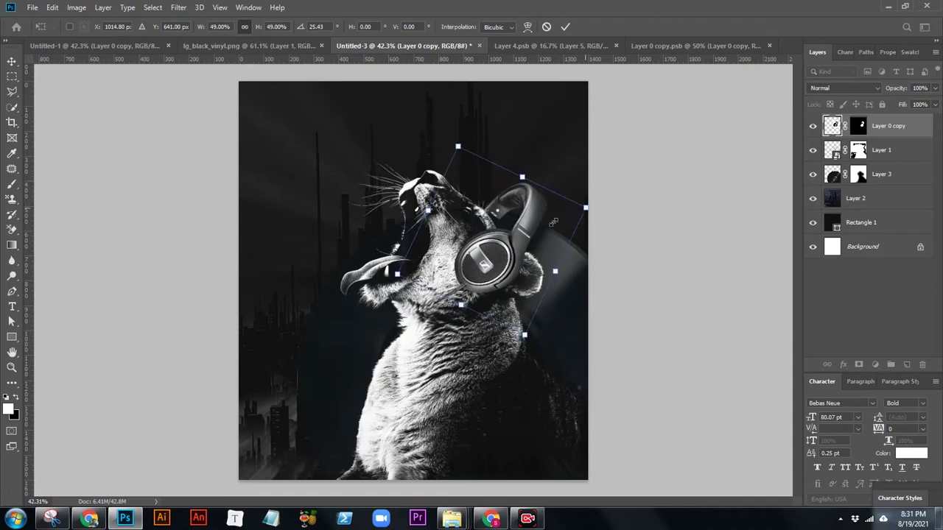
drag(584, 208, 584, 212)
drag(480, 262, 486, 270)
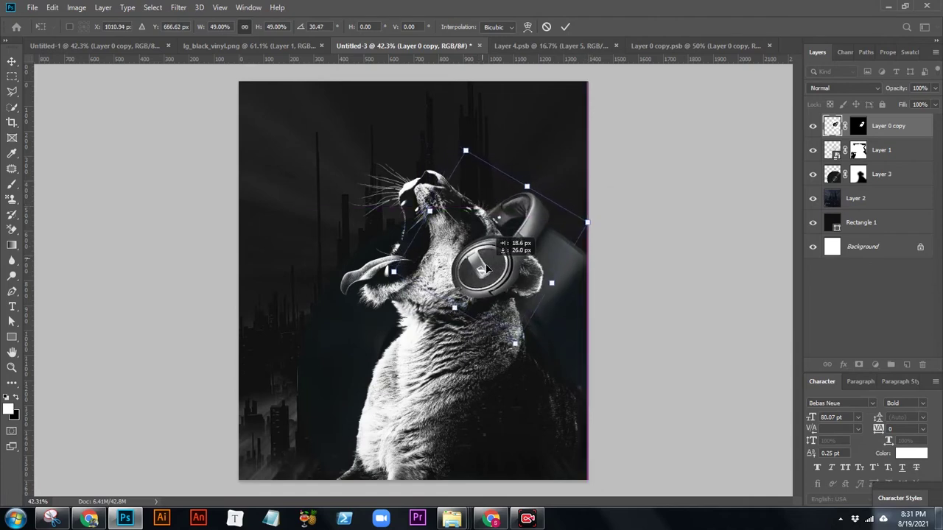
drag(593, 224, 593, 243)
mouse_move(520, 274)
mouse_down()
mouse_move(507, 266)
mouse_move(512, 258)
mouse_up()
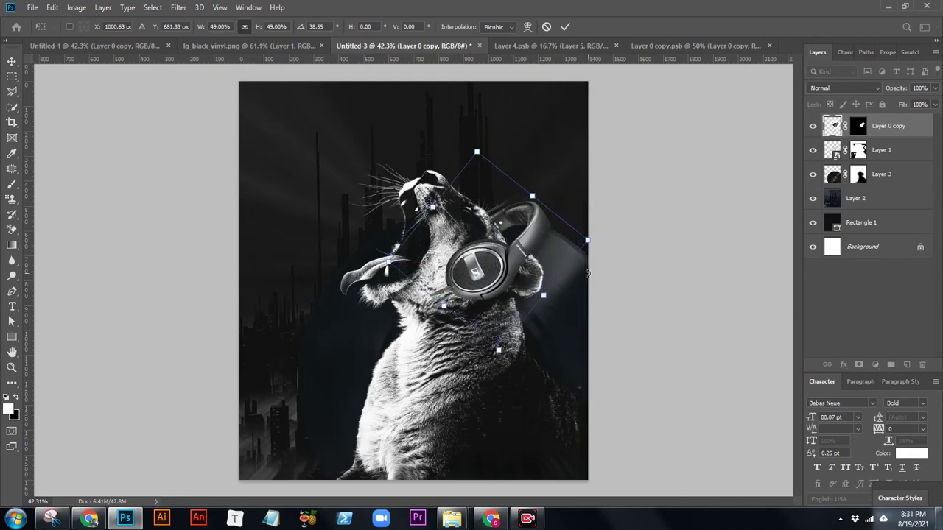
key(Return)
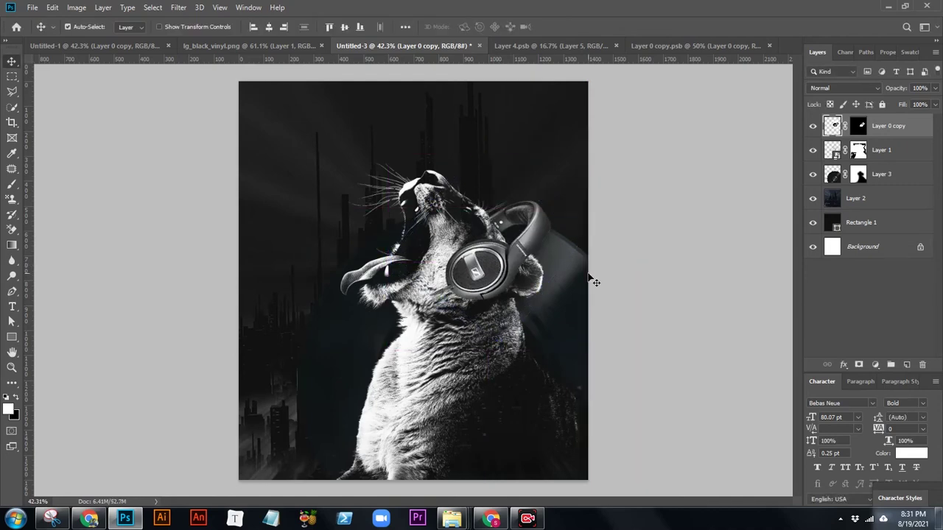
Step: Paint the headphones' mask with a smaller brush to blend them into the fur
scroll(533, 234, up, 5)
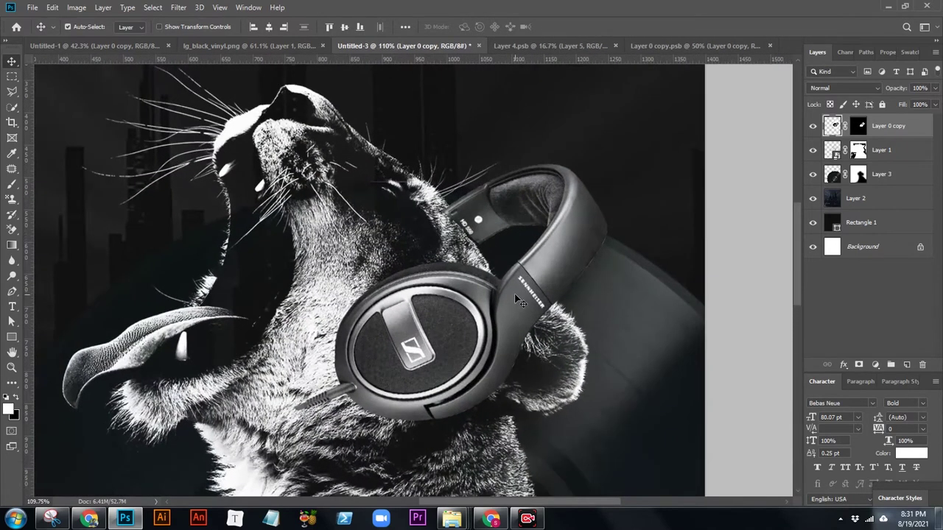
click(11, 184)
click(70, 186)
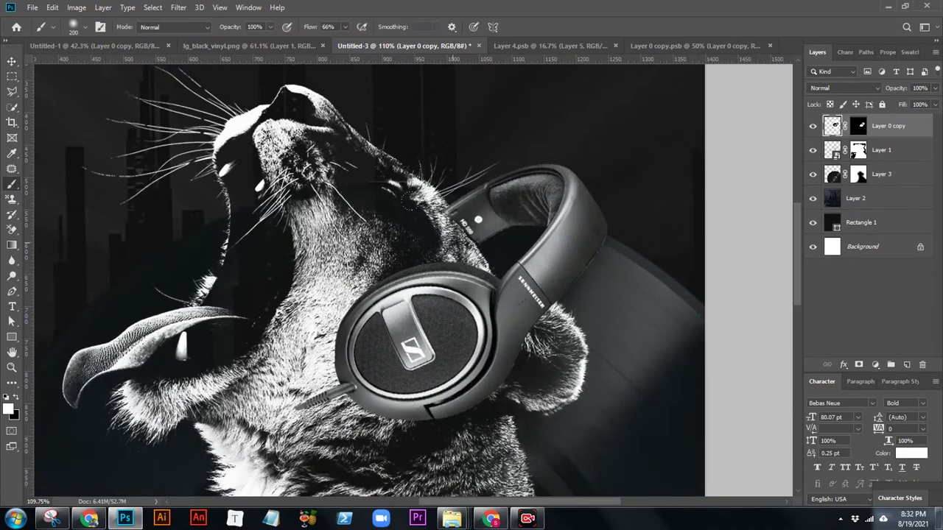
key(bracketleft)
key(bracketleft)
key(bracketleft)
click(857, 126)
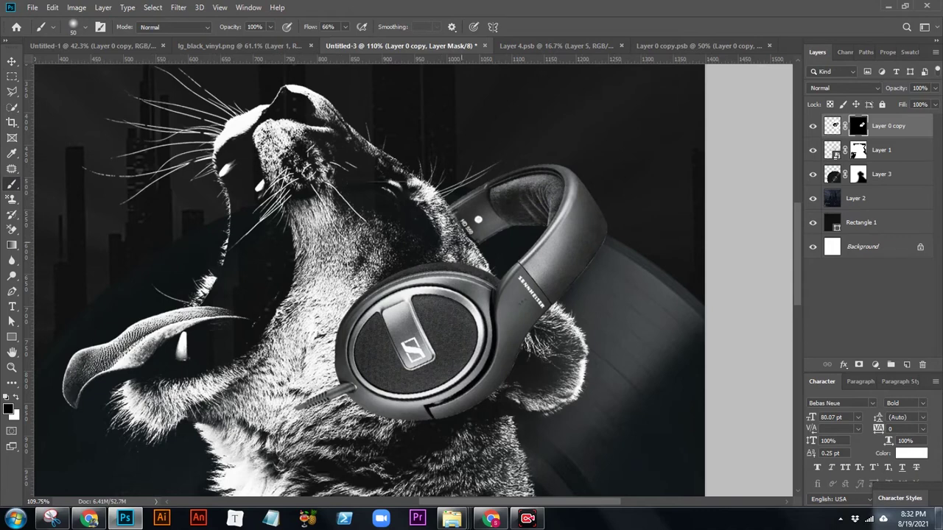
key(v)
drag(559, 255, 558, 255)
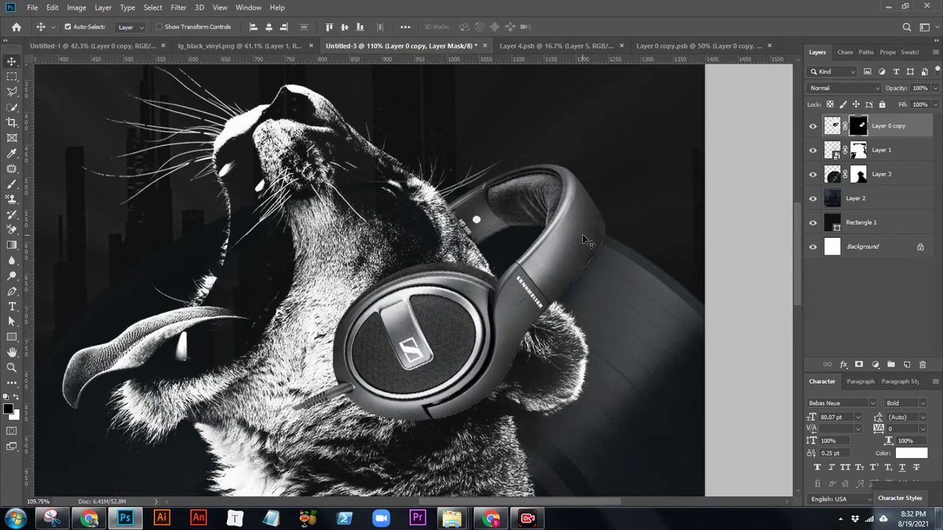
key(ctrl+0)
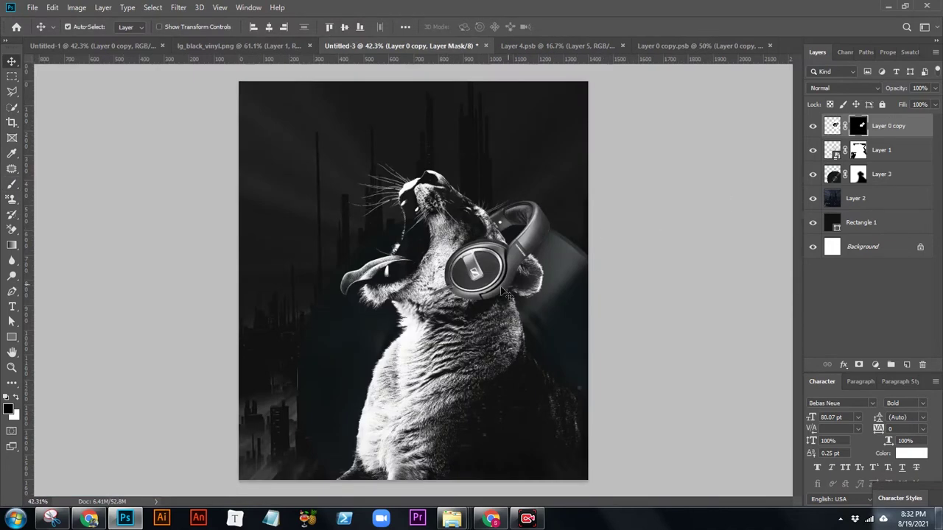
click(907, 364)
Step: Draw a curved pen path from the cat's neck down toward the bottom
key(x)
right_click(12, 291)
click(52, 290)
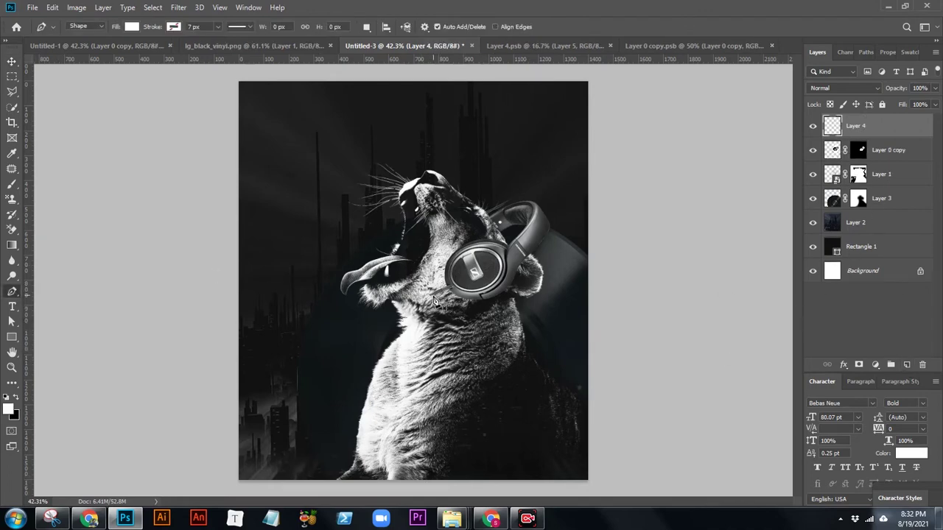
click(432, 298)
drag(404, 366, 421, 416)
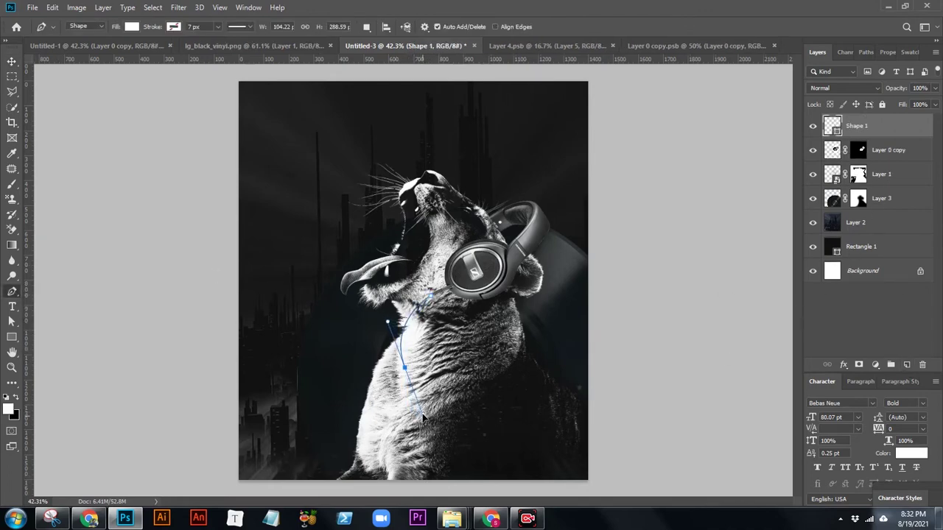
drag(402, 486, 384, 504)
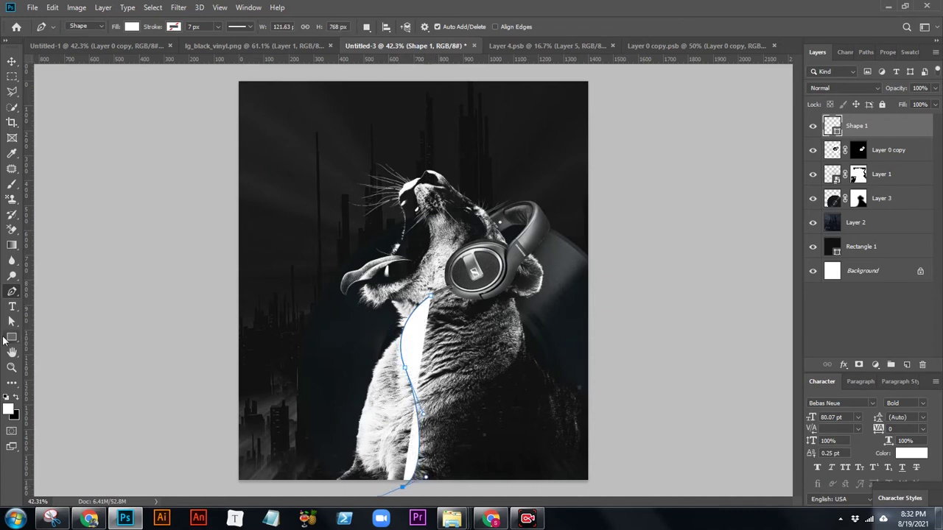
click(10, 338)
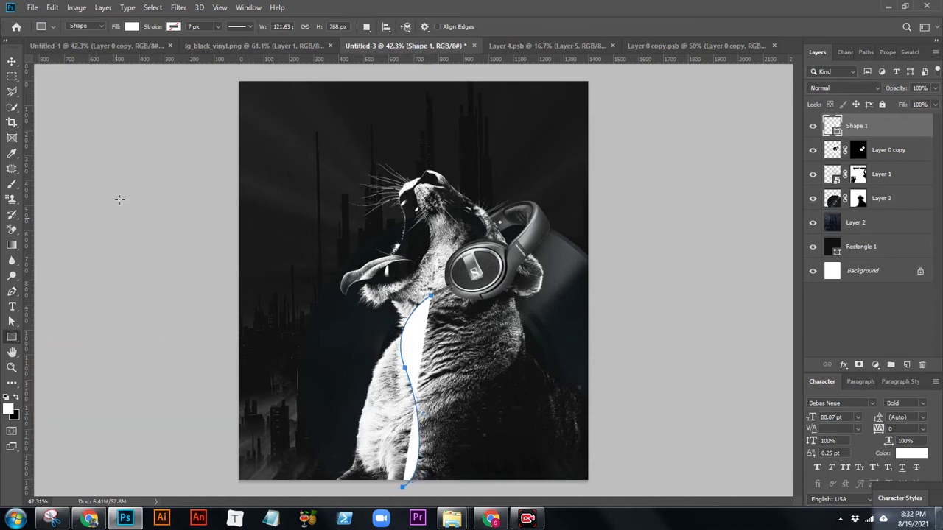
Step: Make the cable a salmon-pink stroke with no fill, on the jack, below Layer 0 copy
click(173, 27)
click(148, 87)
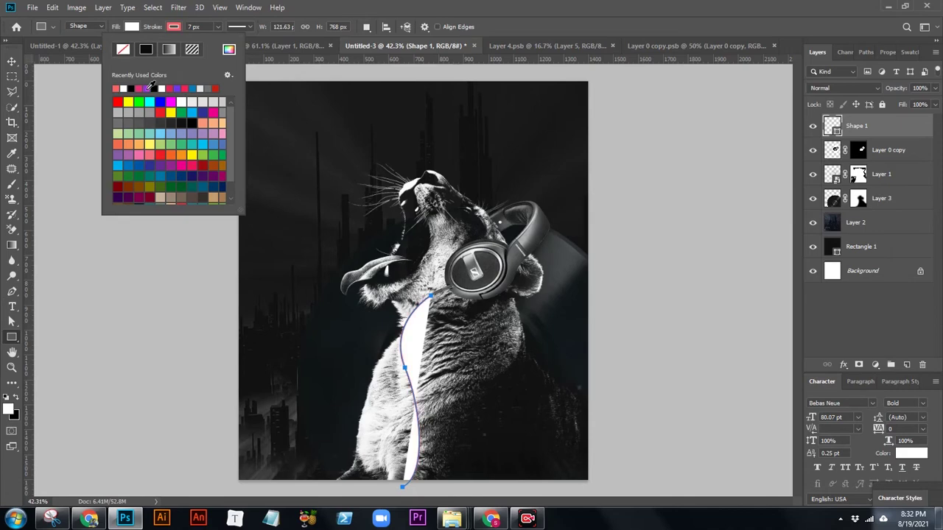
click(131, 27)
click(131, 27)
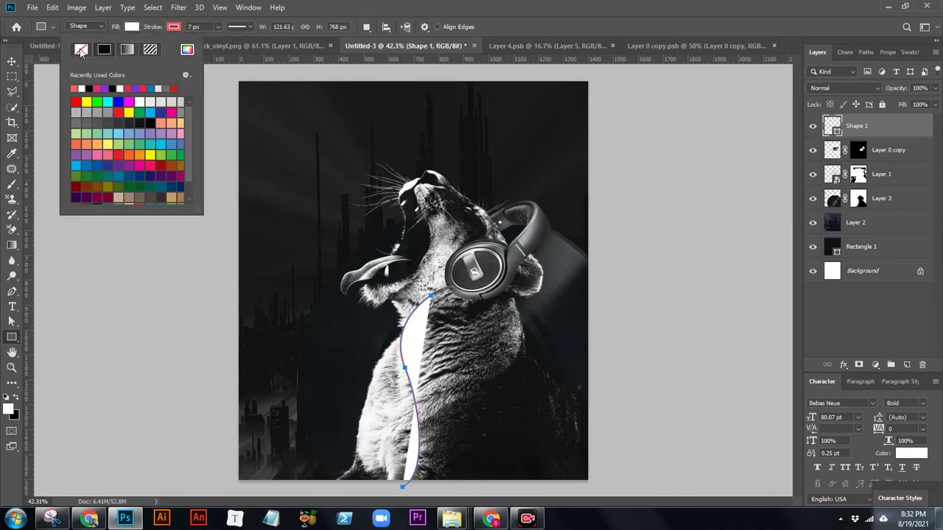
click(81, 49)
click(11, 61)
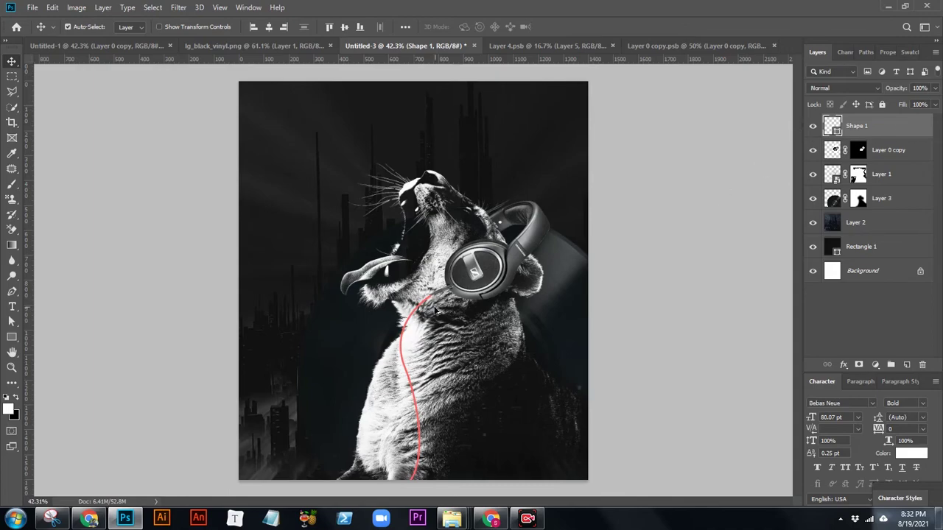
scroll(435, 310, up, 5)
drag(424, 305, 429, 302)
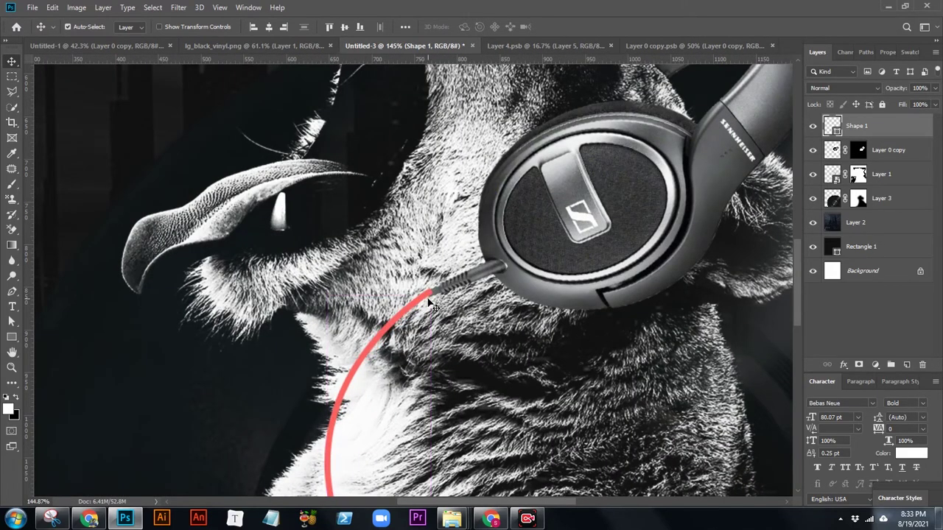
drag(856, 125, 860, 159)
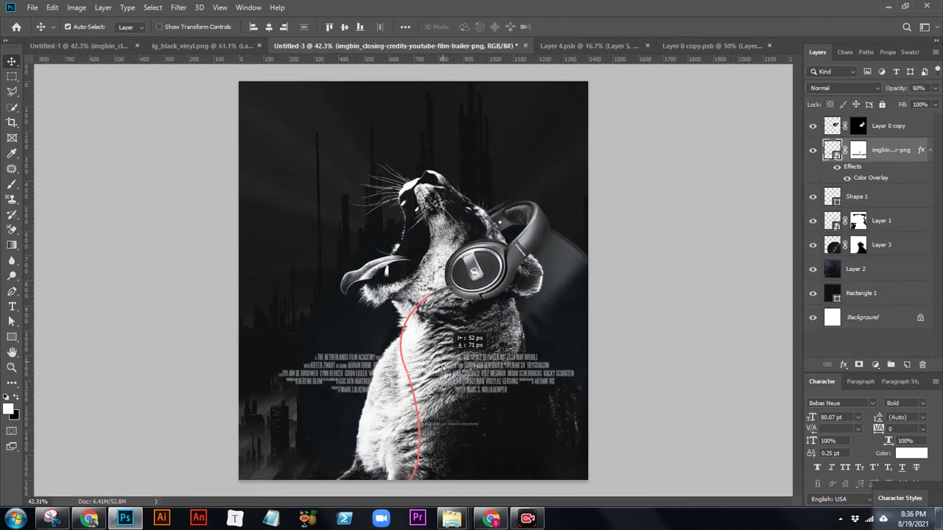
Step: Place the credits text at the poster bottom, centred horizontally on the canvas
drag(456, 354, 429, 434)
click(404, 27)
click(448, 134)
click(435, 134)
click(270, 27)
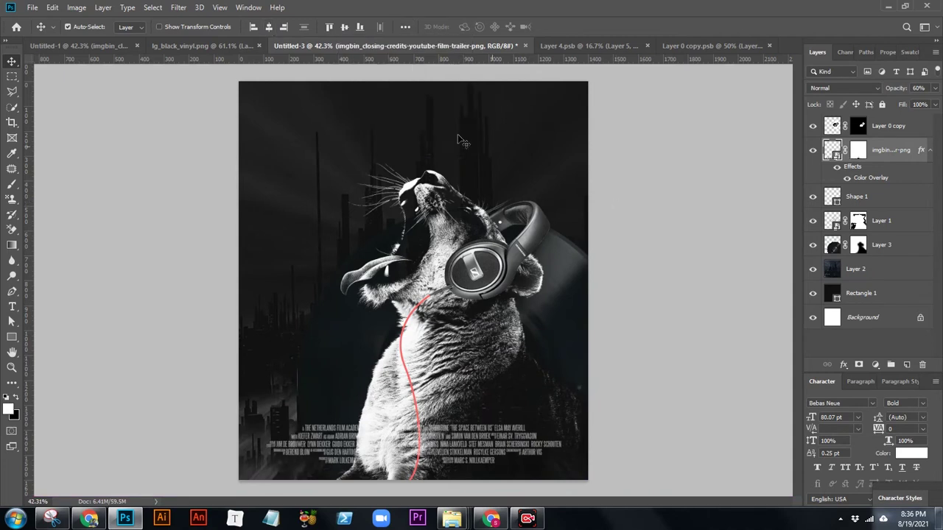
Step: Add 'MUSIC' text scaled to about 266% beside the cat's mouth
key(t)
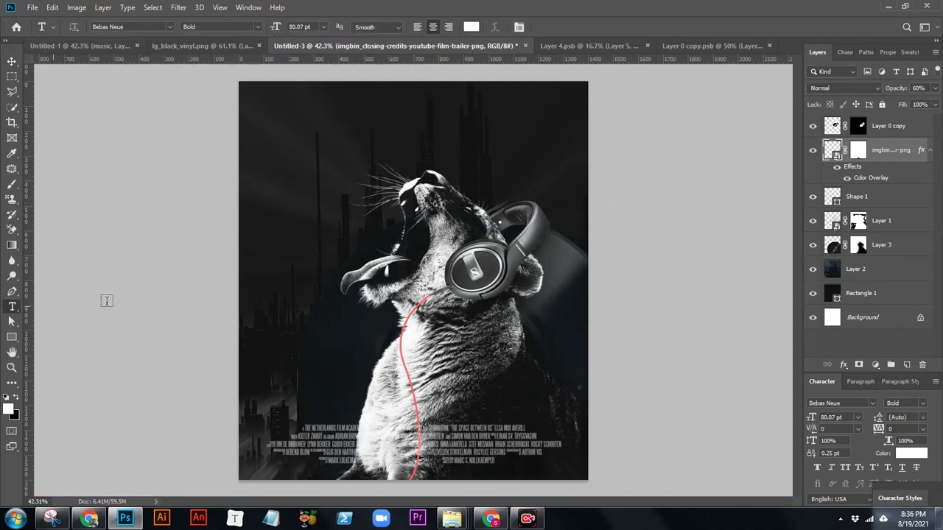
click(313, 141)
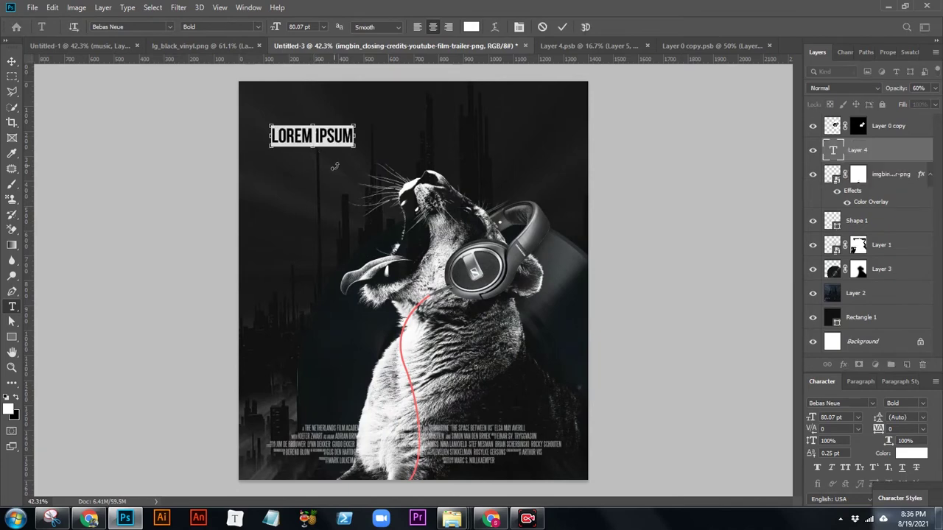
text(music)
key(ctrl+Return)
click(12, 62)
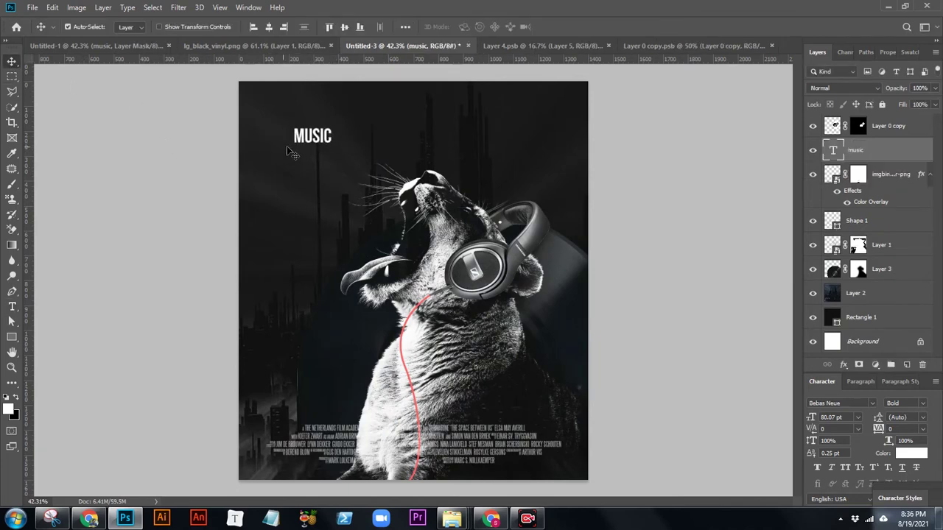
key(ctrl+t)
mouse_move(333, 147)
mouse_down()
mouse_move(385, 189)
mouse_move(387, 176)
mouse_up()
drag(352, 148, 374, 226)
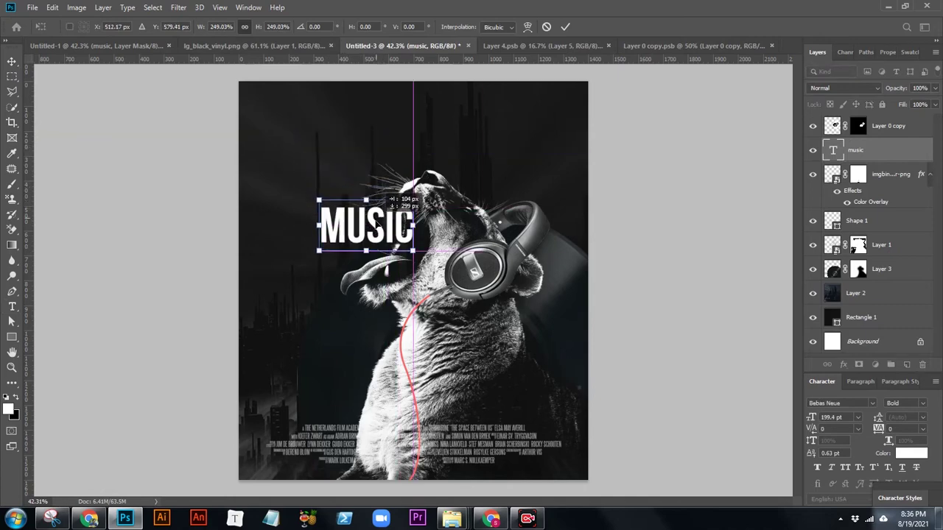
key(Return)
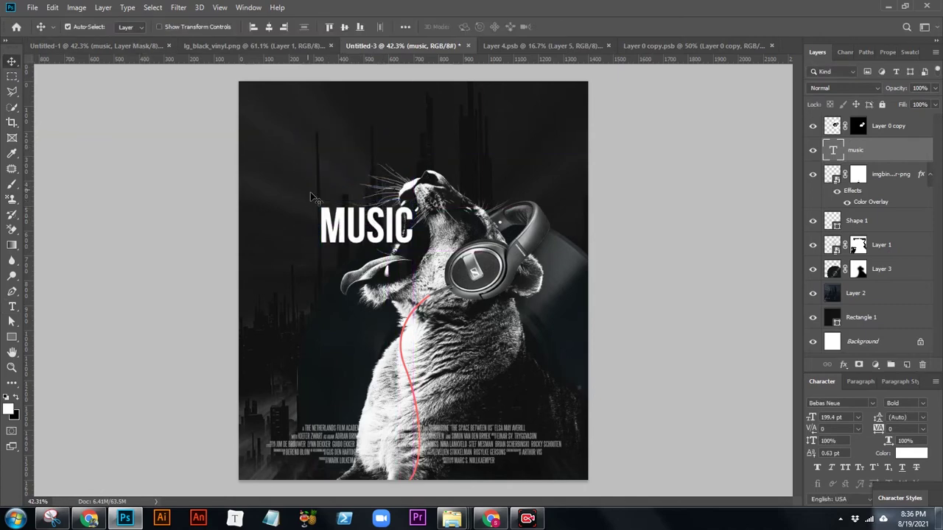
Step: Duplicate the MUSIC layer and change the copy's text to 'ROAR'
drag(340, 228, 341, 164)
key(t)
double_click(366, 164)
text(ROAR)
click(13, 61)
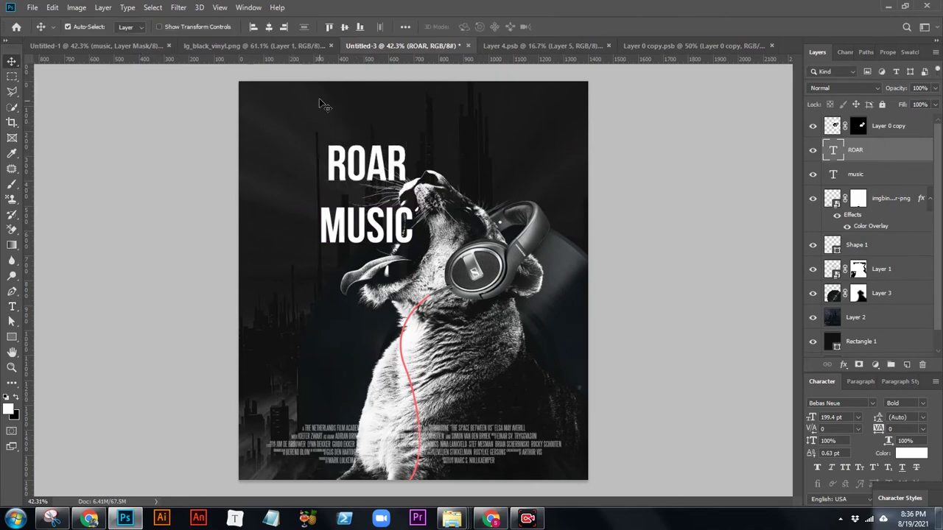
Step: Set ROAR to the Thin style and enlarge it across the top
key(t)
click(257, 26)
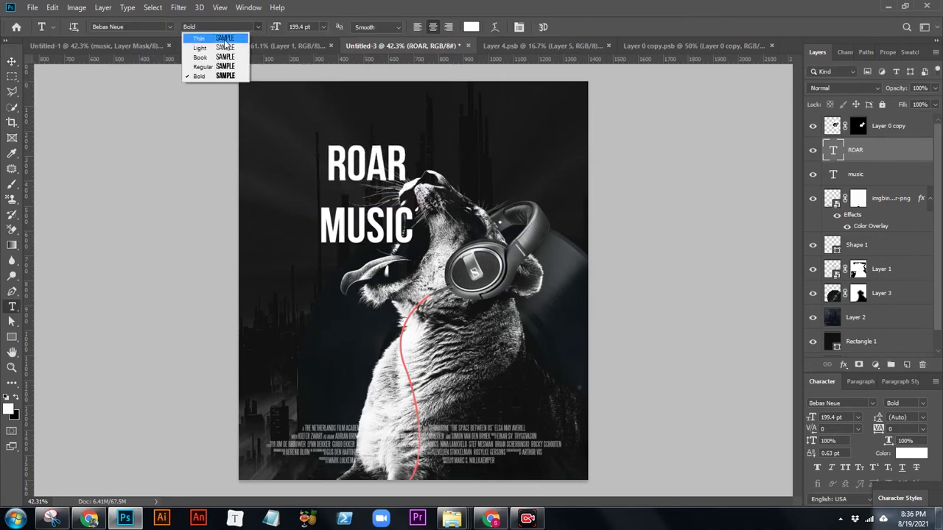
click(214, 42)
click(12, 62)
key(ctrl+t)
mouse_move(410, 193)
mouse_down()
mouse_move(511, 270)
mouse_move(444, 160)
mouse_up()
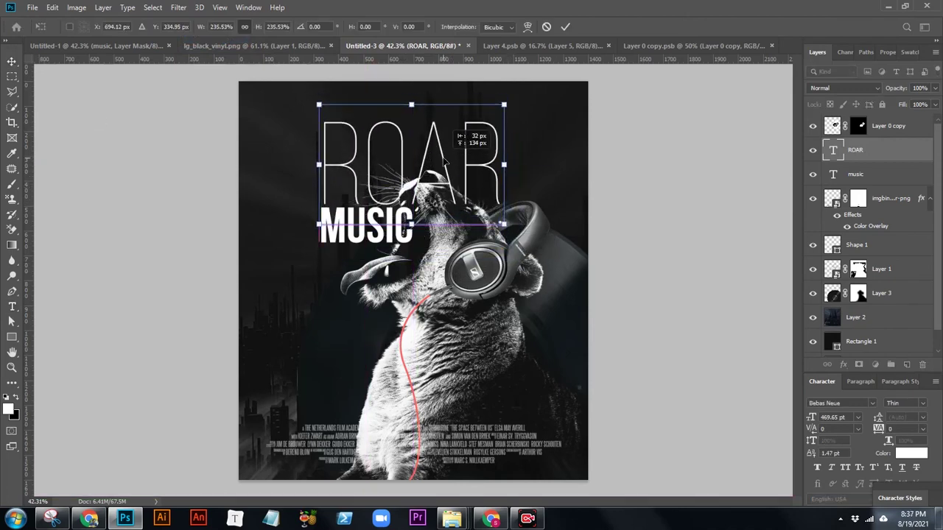
drag(444, 160, 444, 152)
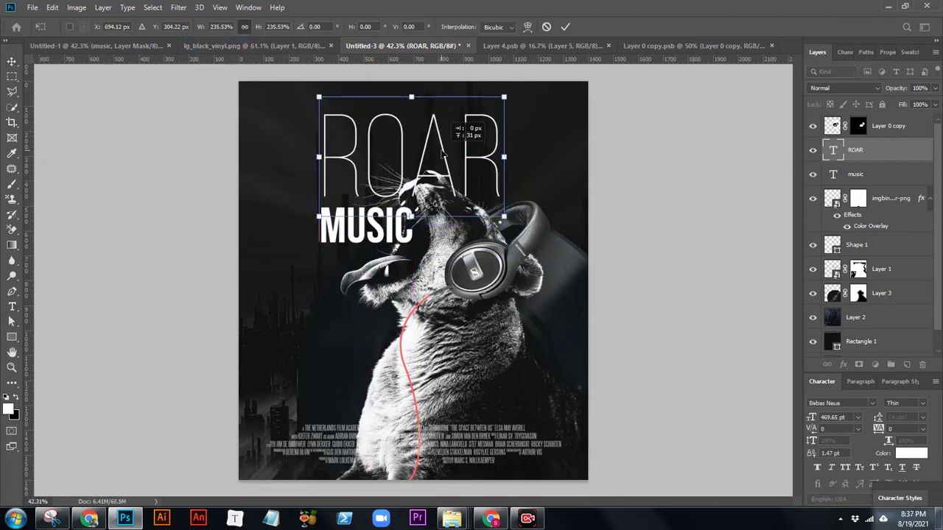
key(Return)
Step: Mask MUSIC and ROAR where they overlap the cat's head
click(389, 234)
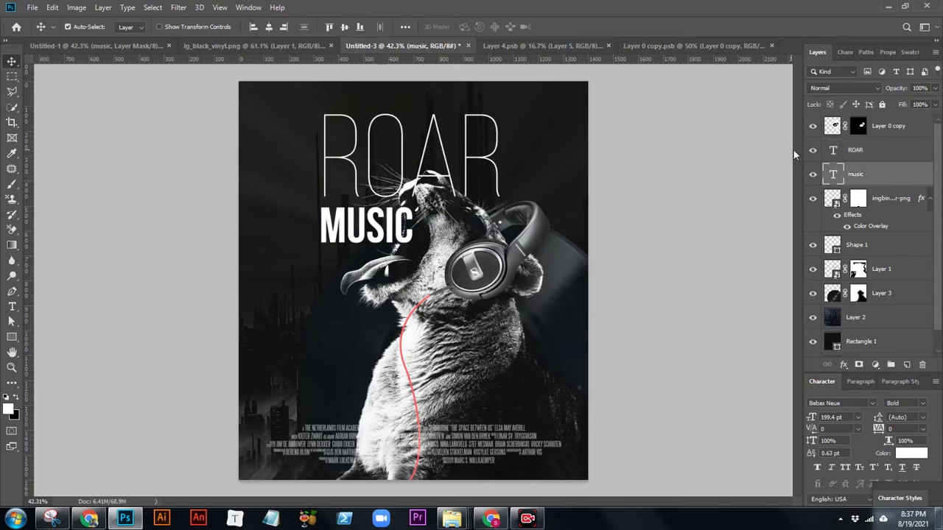
click(859, 365)
key(b)
drag(424, 225, 411, 206)
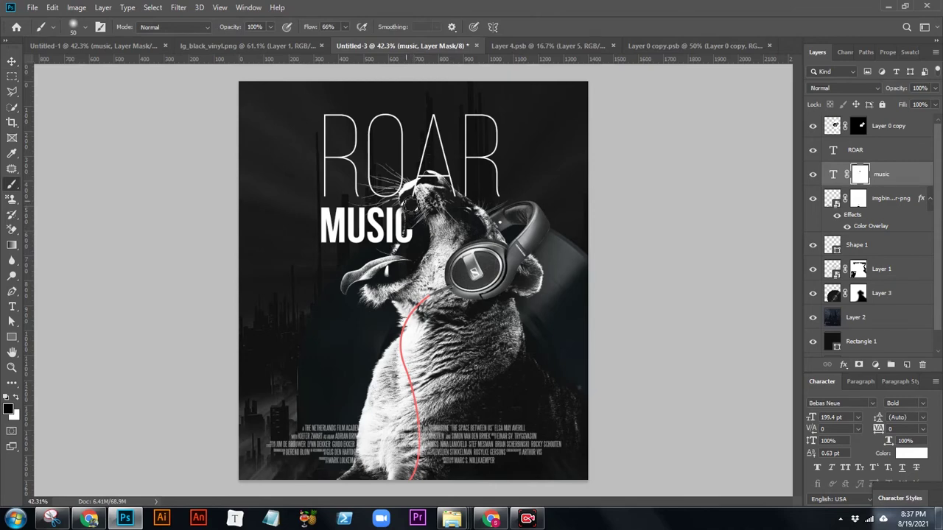
click(831, 154)
click(859, 365)
mouse_move(421, 191)
mouse_down()
mouse_move(444, 181)
mouse_move(450, 228)
mouse_up()
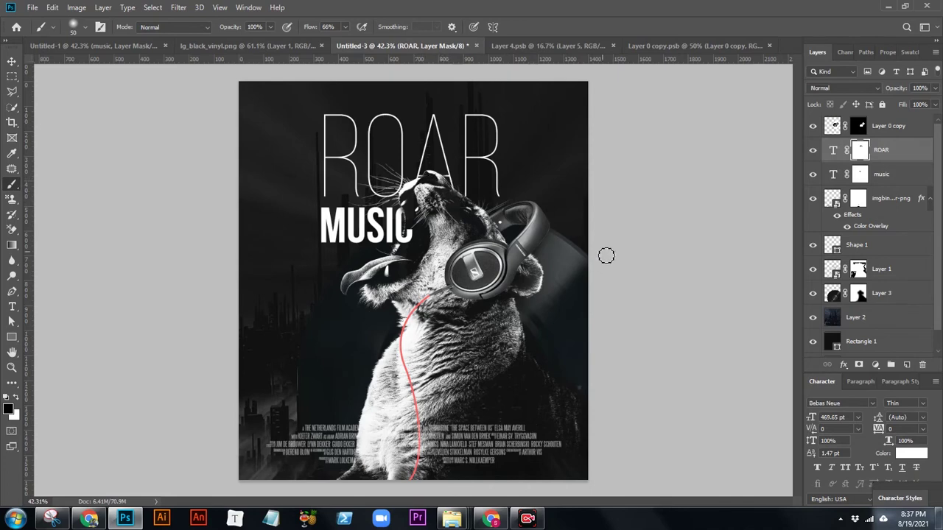
Step: Add a 'SQUARE BOX PRESENTS' text line near the top-left
key(t)
click(271, 101)
key(ctrl+Return)
Step: Move SQUARE BOX PRESENTS to the top centre and widen it across the poster
key(v)
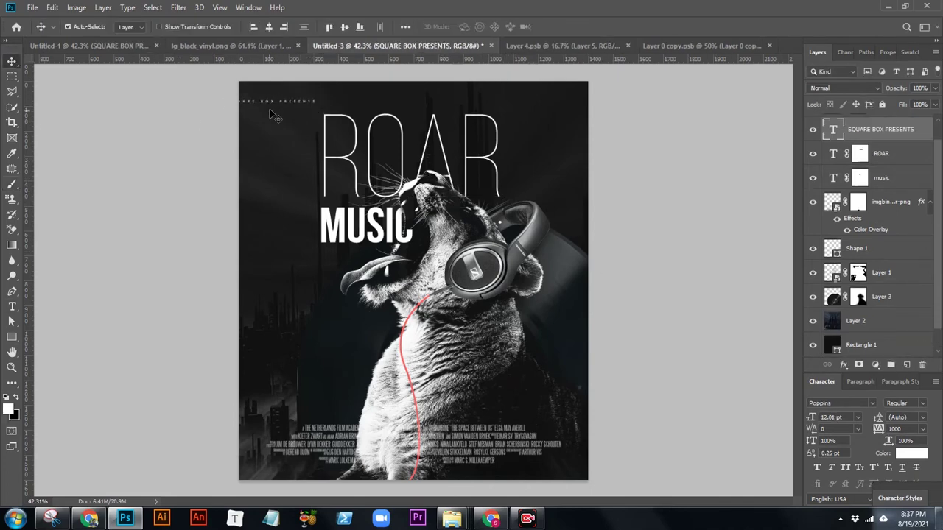
drag(276, 103, 462, 96)
key(ctrl+t)
drag(475, 92, 500, 87)
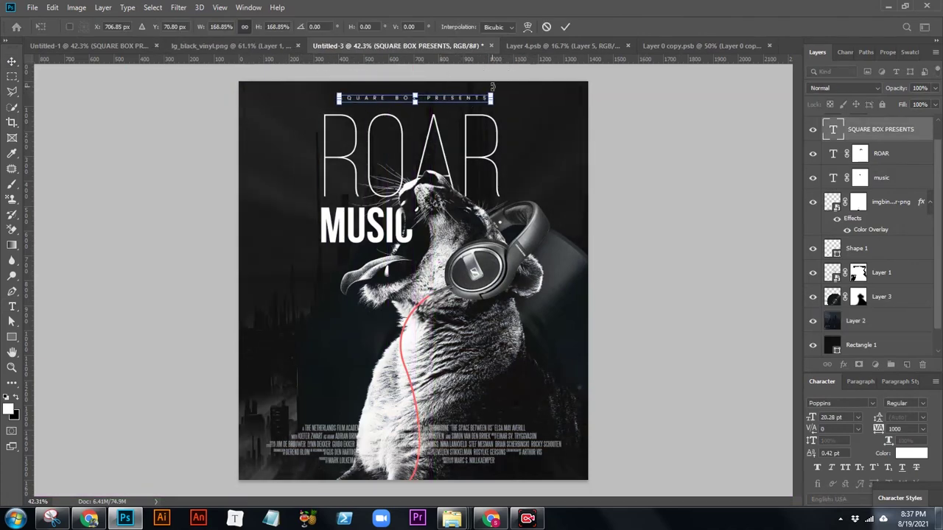
key(Return)
key(t)
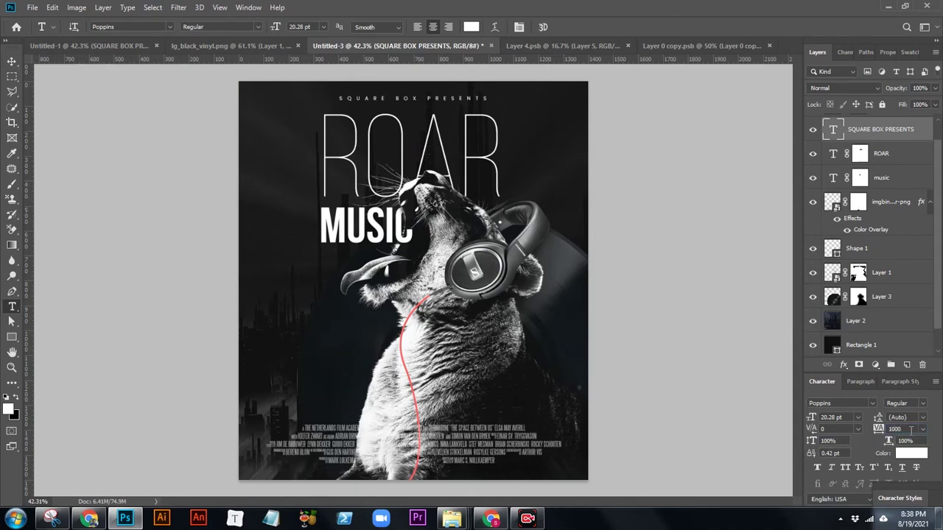
click(7, 65)
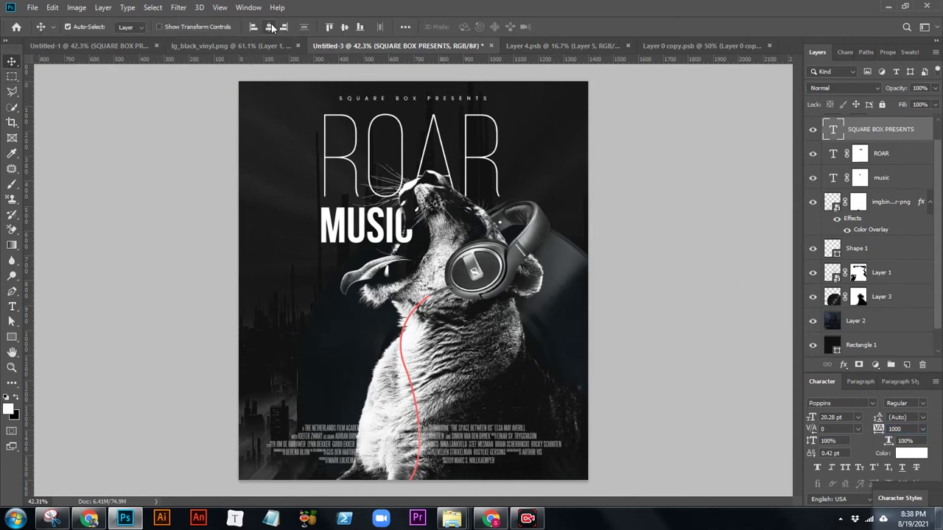
key(ctrl+z)
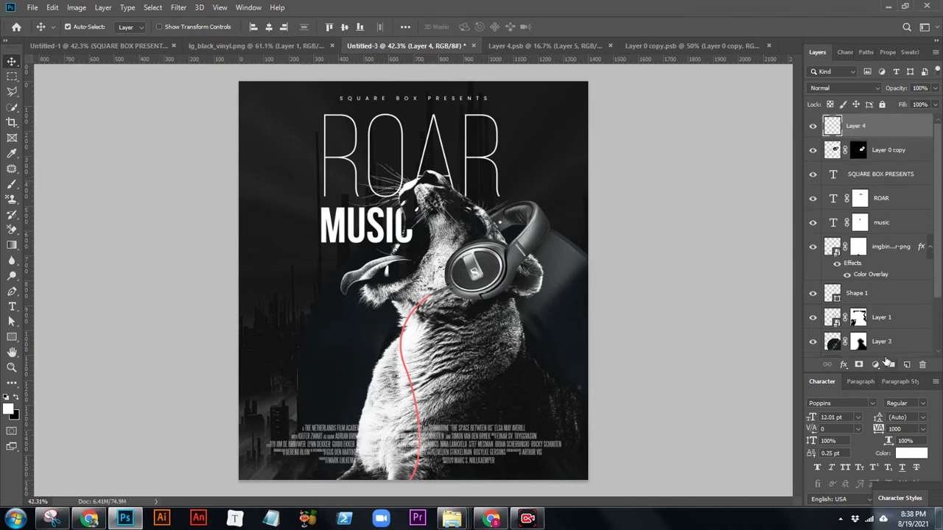
Step: Choose a large 1200 px smoke brush
click(11, 184)
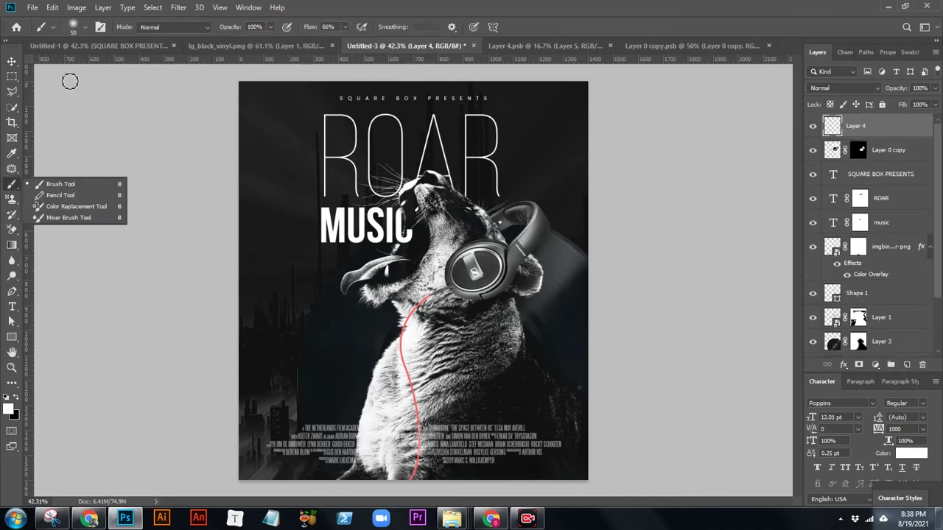
click(87, 28)
click(81, 118)
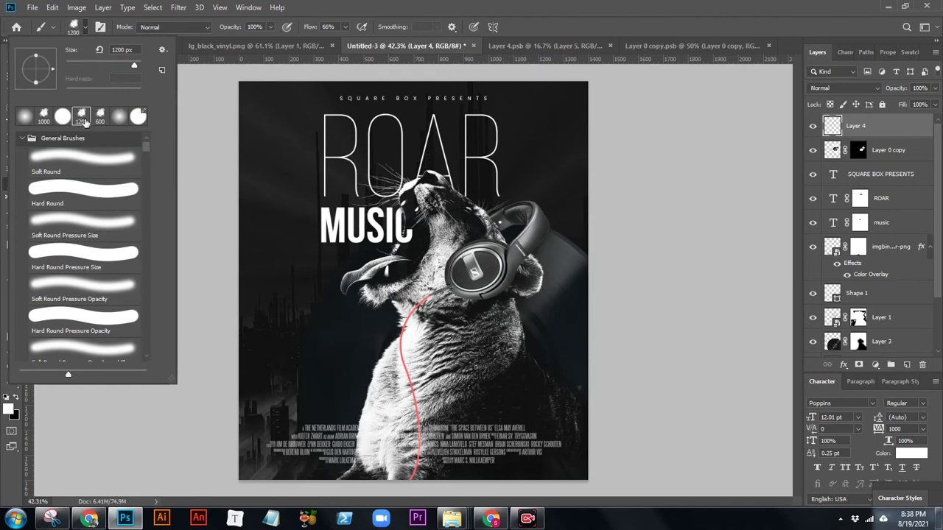
click(366, 6)
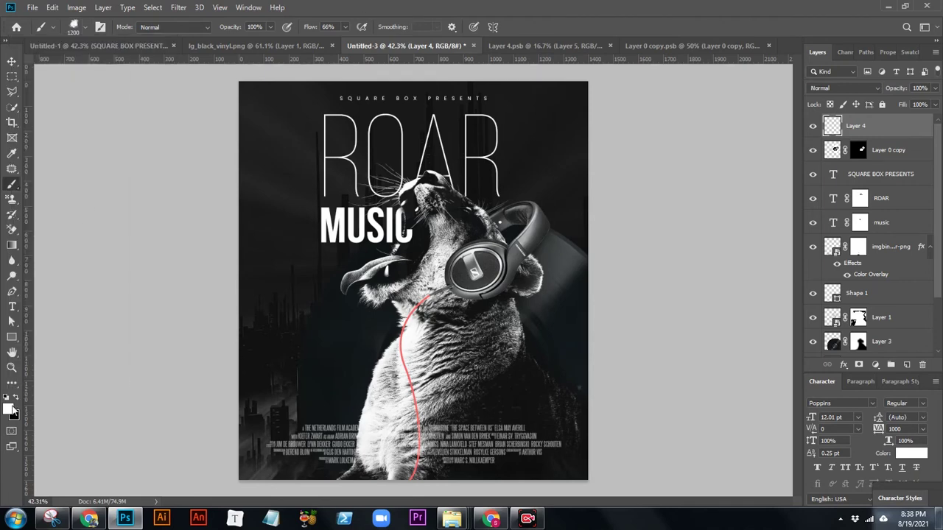
Step: Paint purple smoke into the poster's lower-left and lower-right corners
click(9, 409)
drag(794, 132, 795, 128)
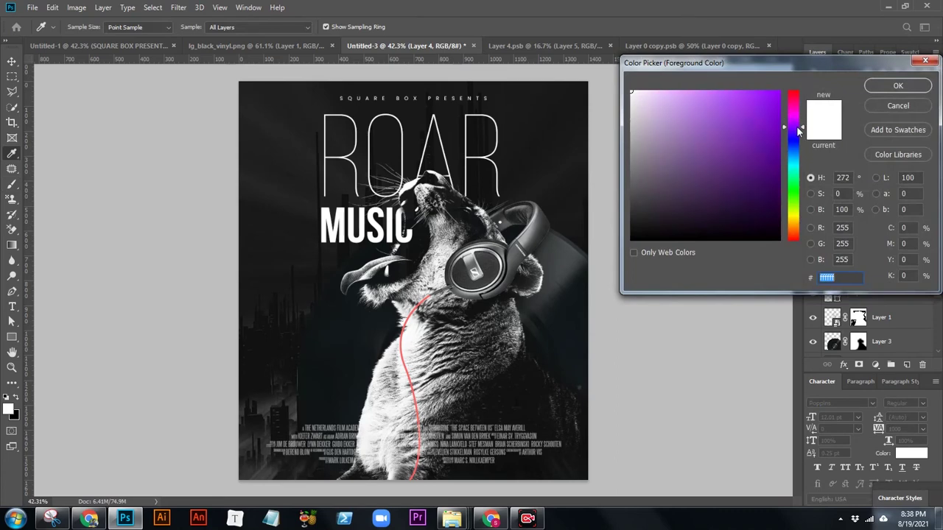
click(743, 109)
click(898, 85)
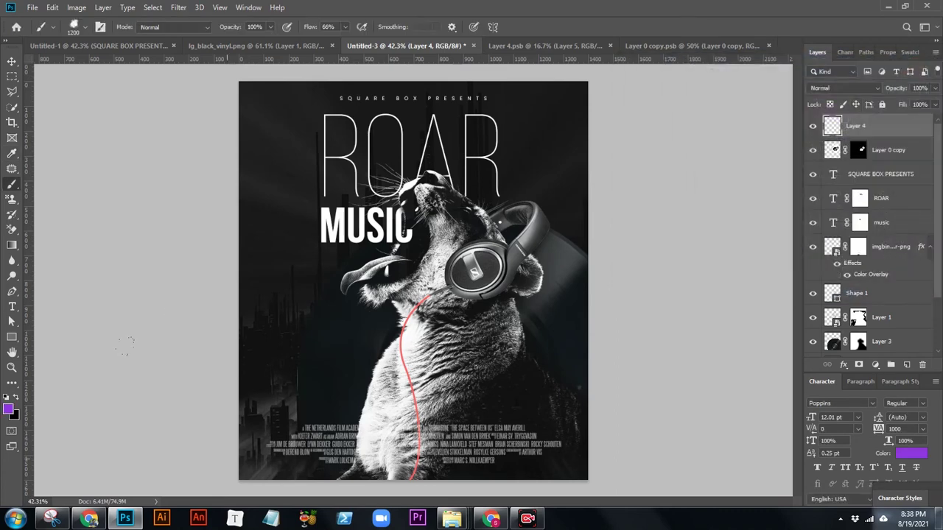
click(265, 435)
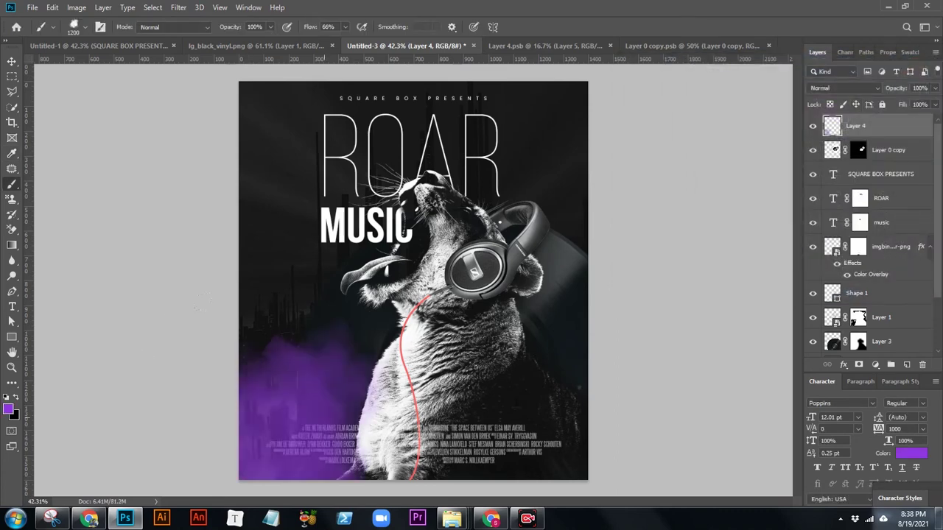
click(582, 464)
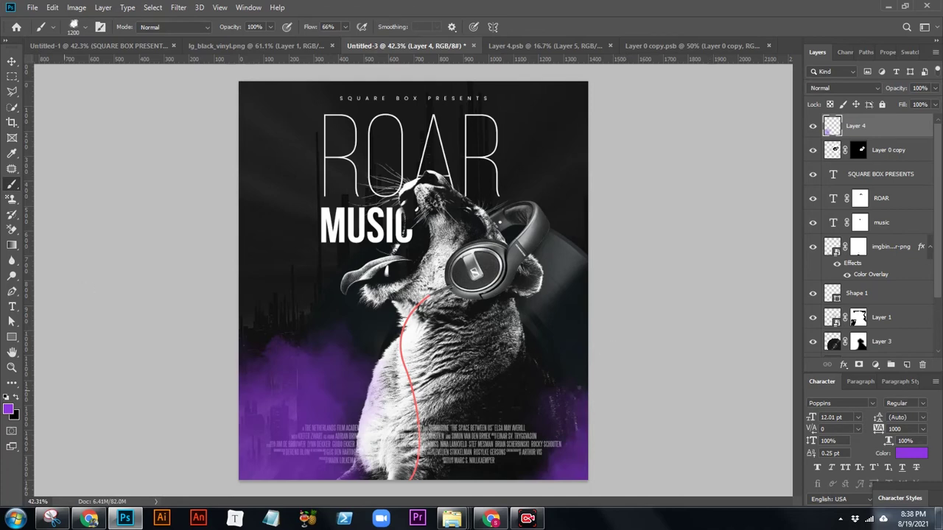
Step: Paint soft pink #e0377f haze into the top-left and top-right corners
click(9, 411)
drag(790, 128, 792, 101)
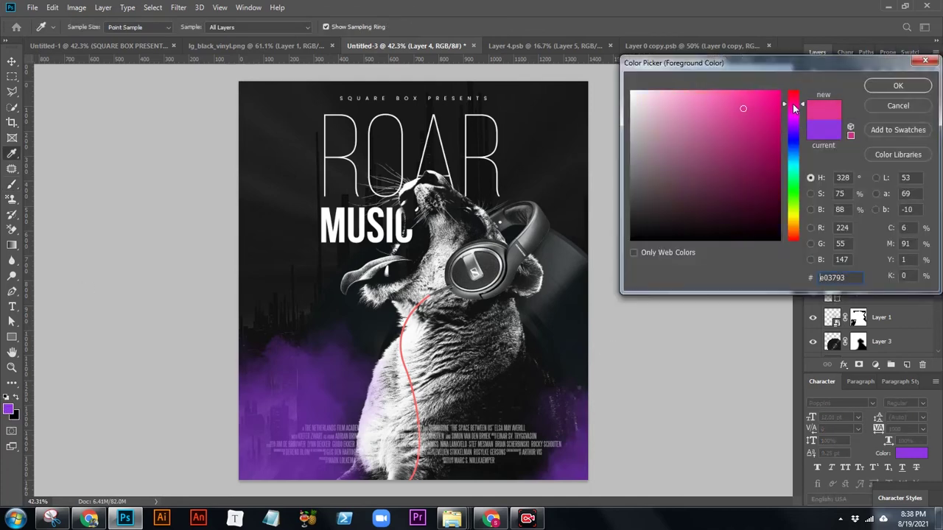
click(897, 86)
key(b)
click(48, 143)
key(ctrl+z)
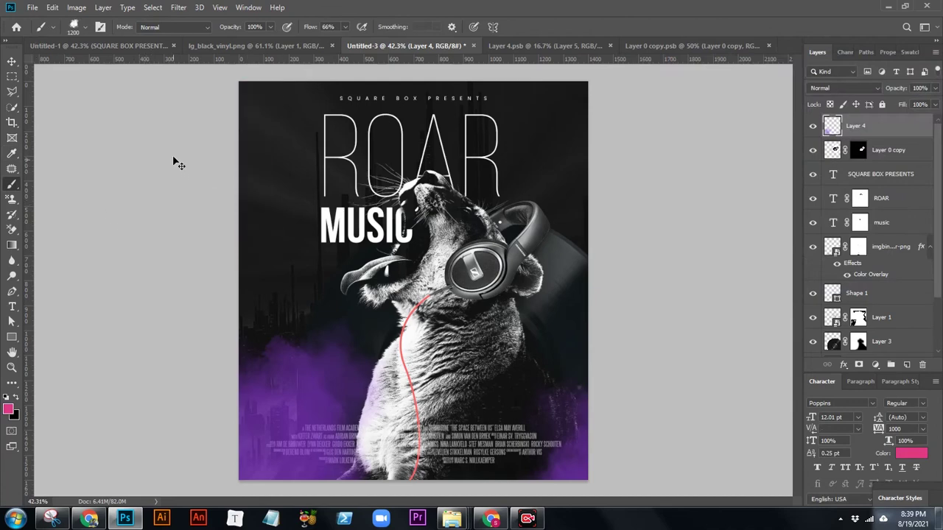
click(147, 131)
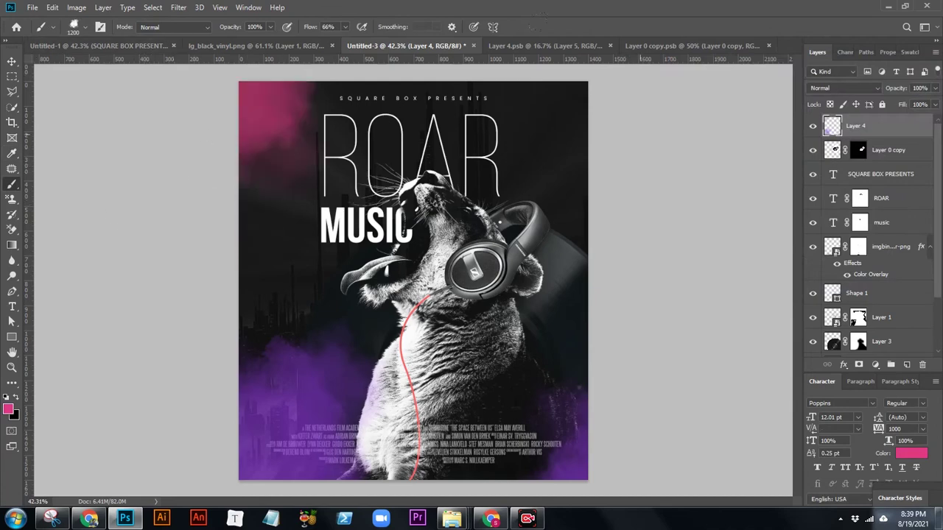
click(635, 151)
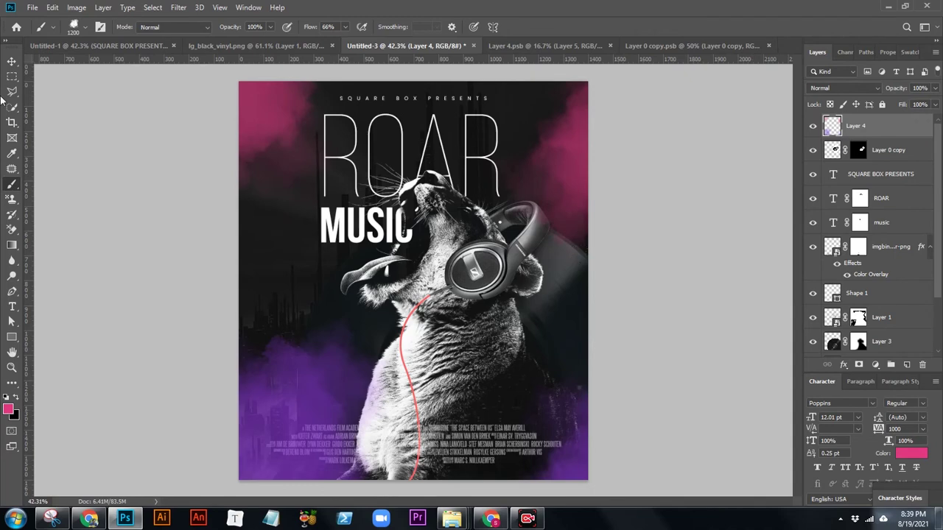
click(15, 62)
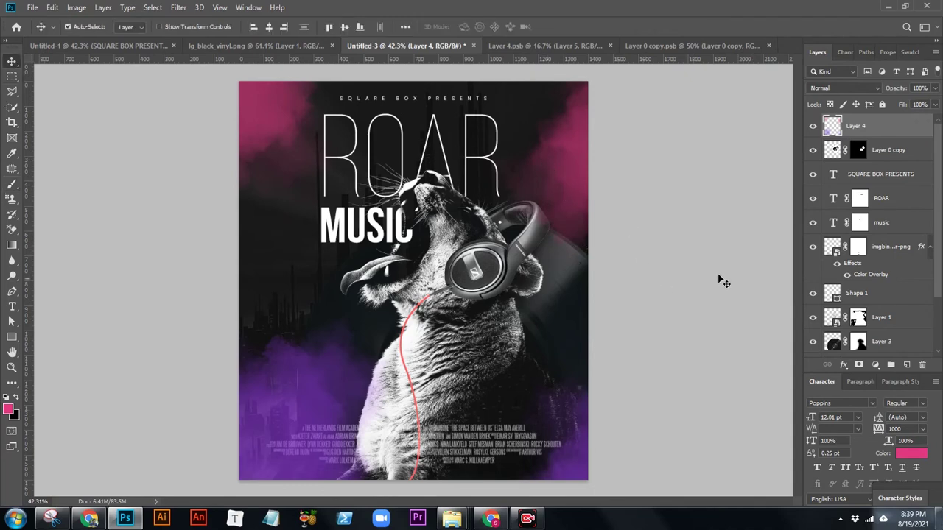
click(876, 364)
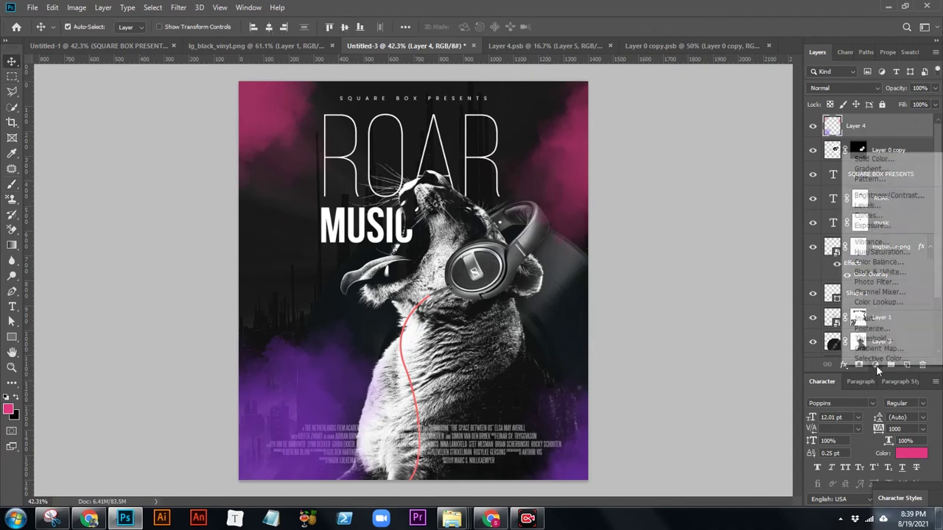
Step: Add a Color Lookup adjustment using the TensionGreen.3DL LUT
click(905, 306)
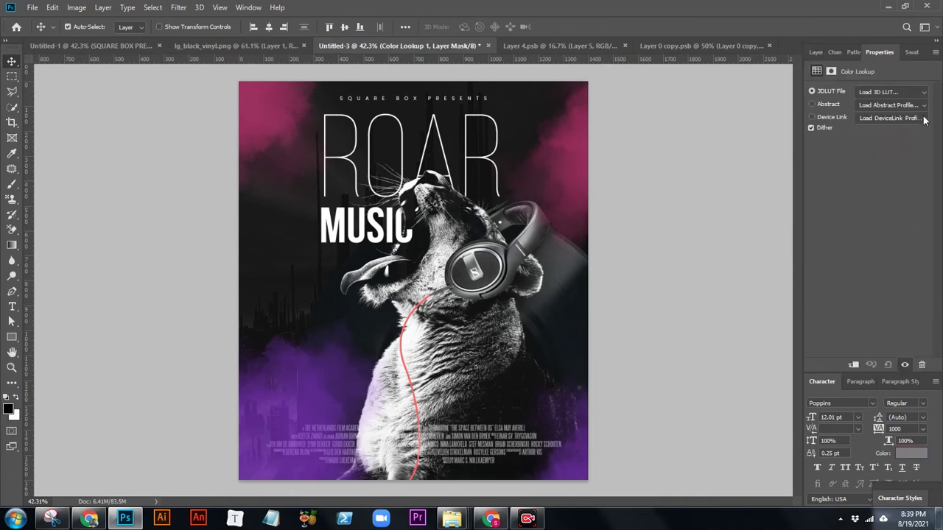
click(922, 93)
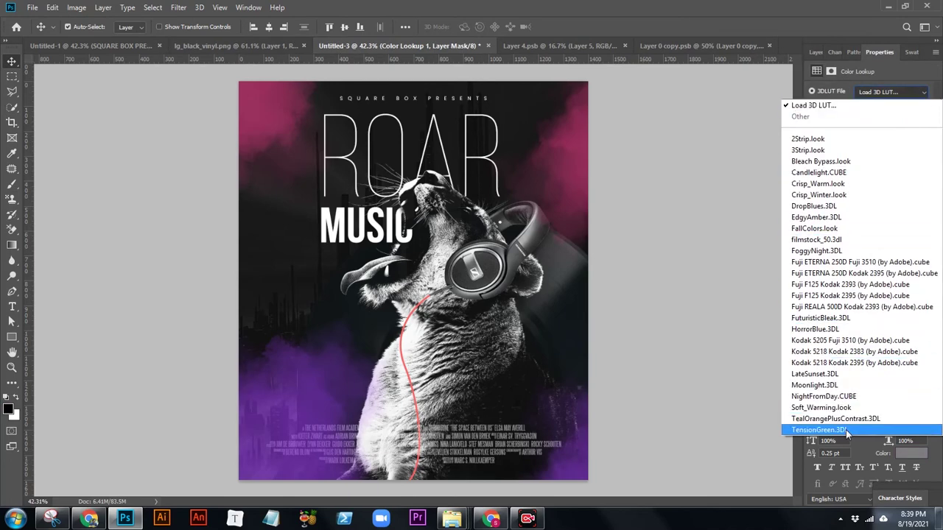
click(845, 429)
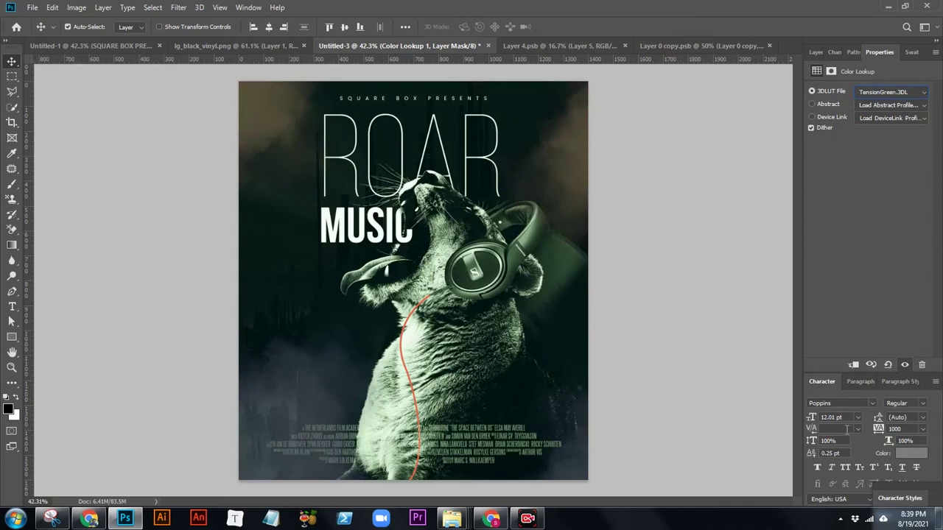
click(810, 53)
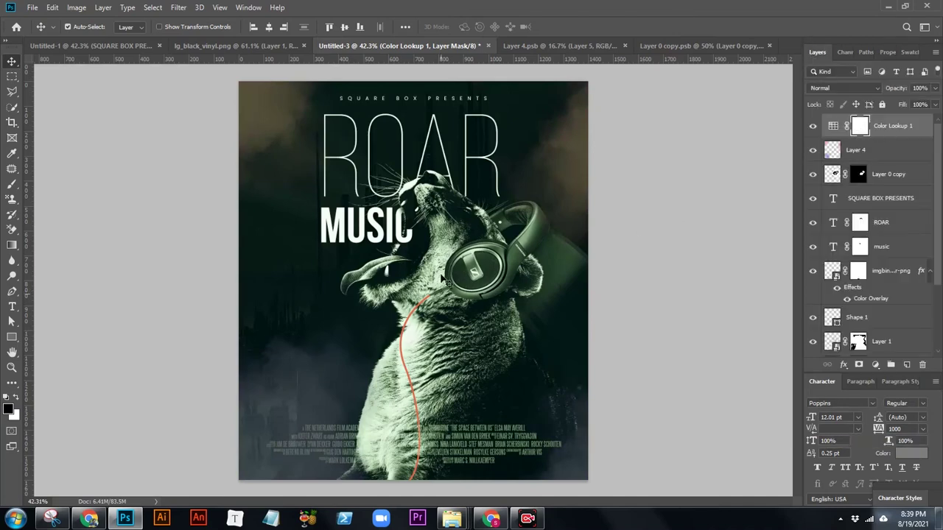
Step: Paint the lookup's mask with a soft round brush to keep the pink smoke and fog
key(b)
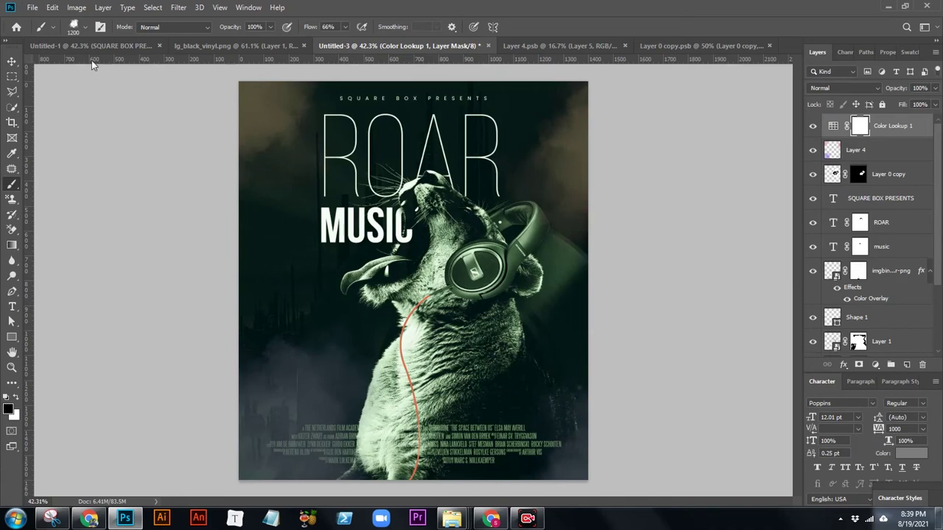
click(86, 29)
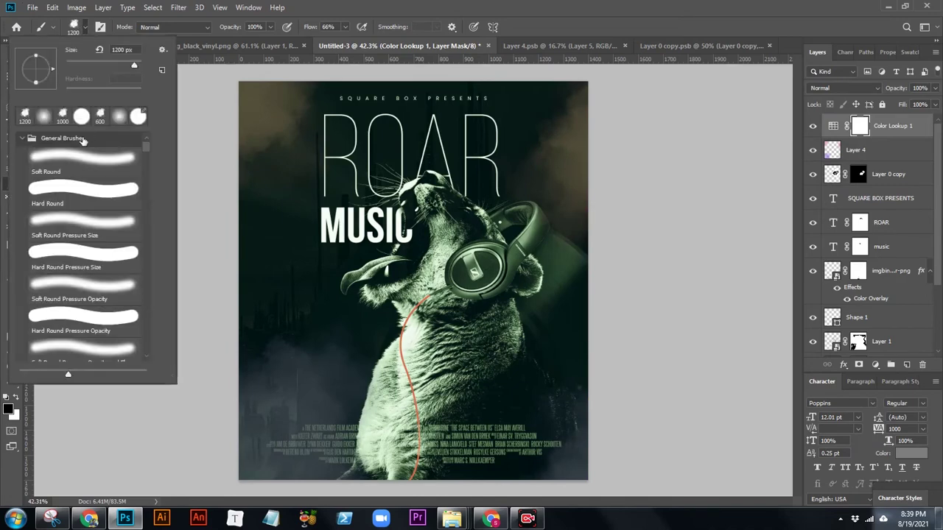
click(85, 159)
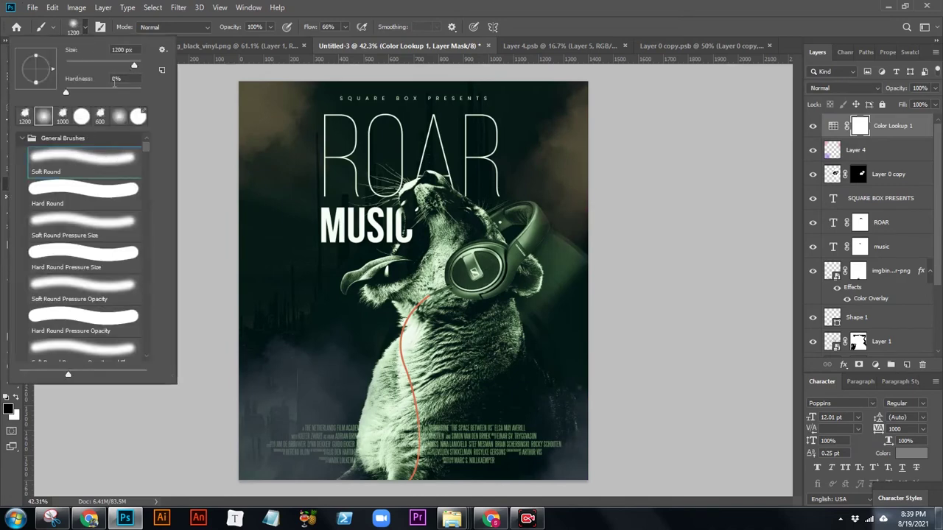
click(493, 6)
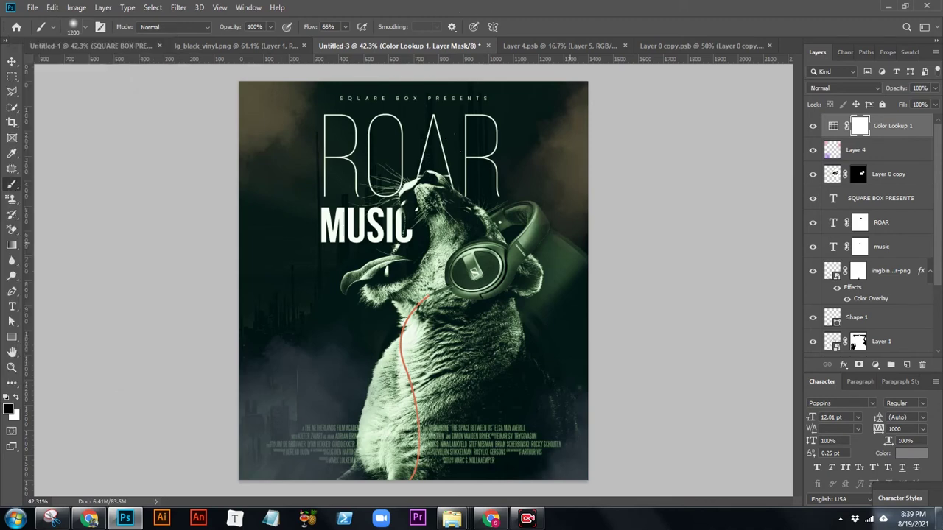
drag(233, 322, 219, 337)
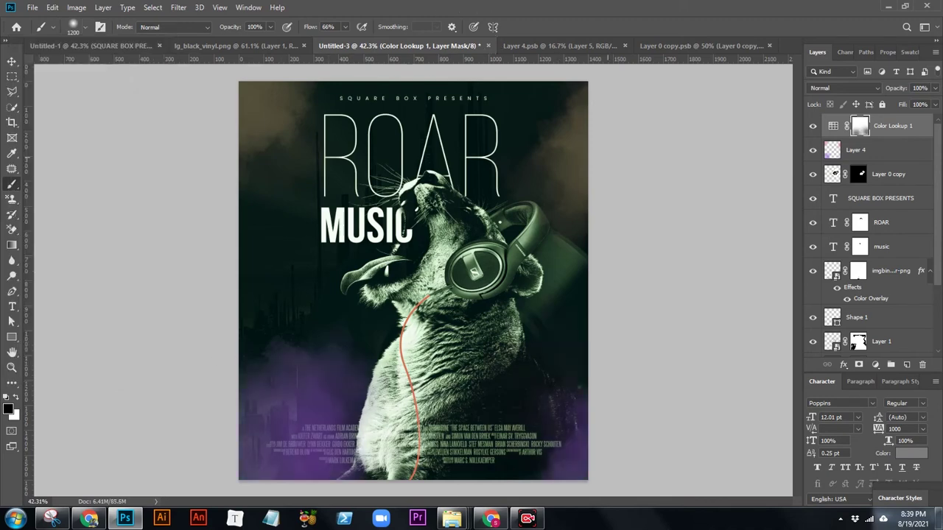
click(250, 100)
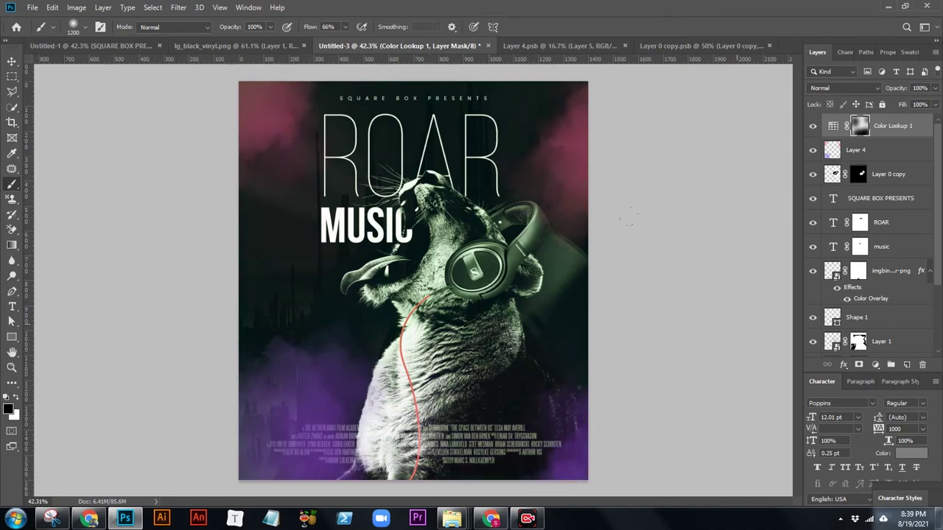
Step: Add a second Color Lookup adjustment using the Crisp_Winter.look LUT
click(875, 365)
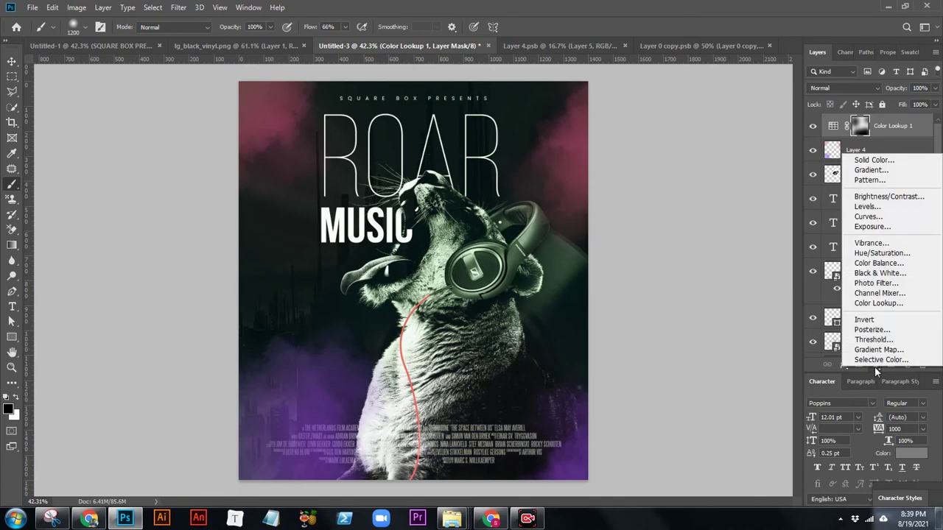
click(890, 311)
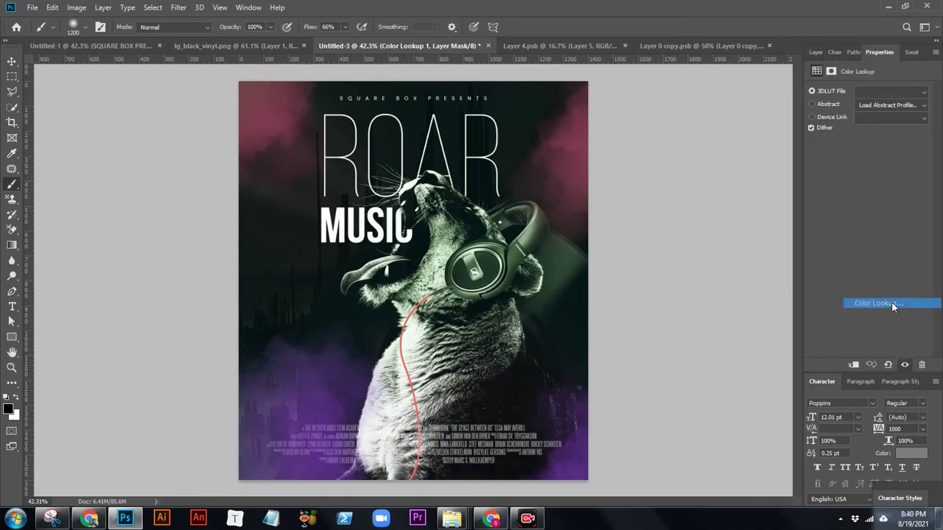
click(889, 92)
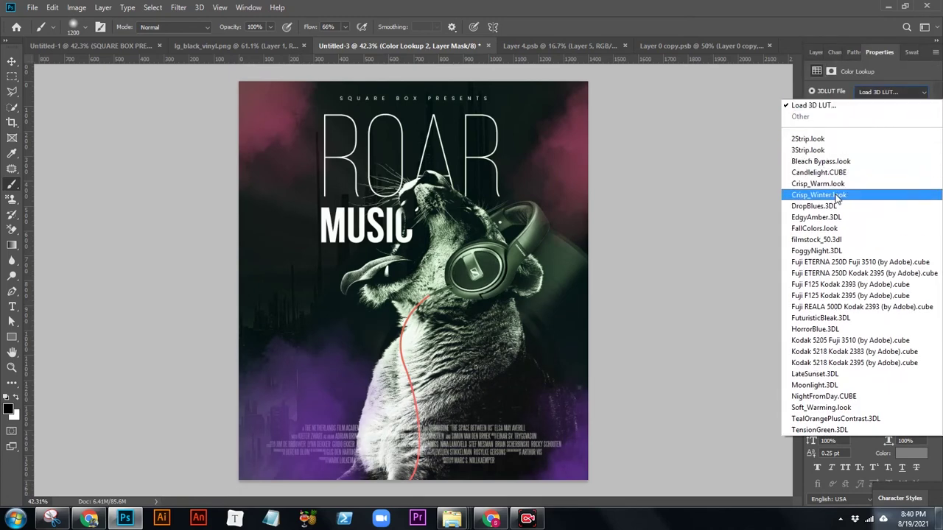
click(837, 196)
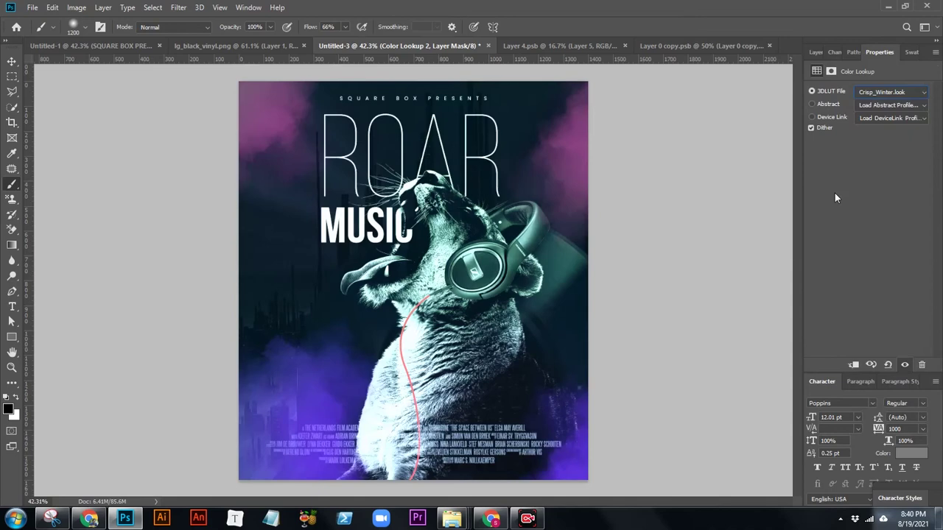
click(814, 52)
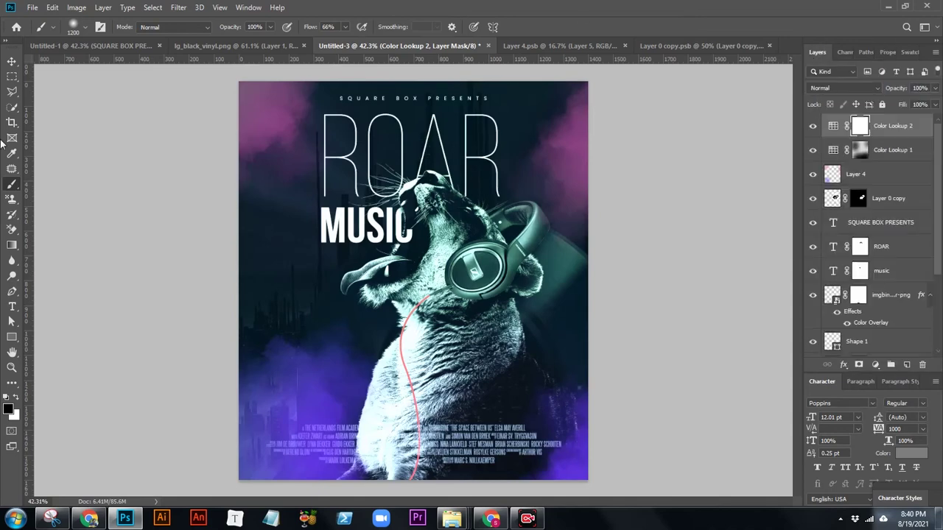
click(12, 61)
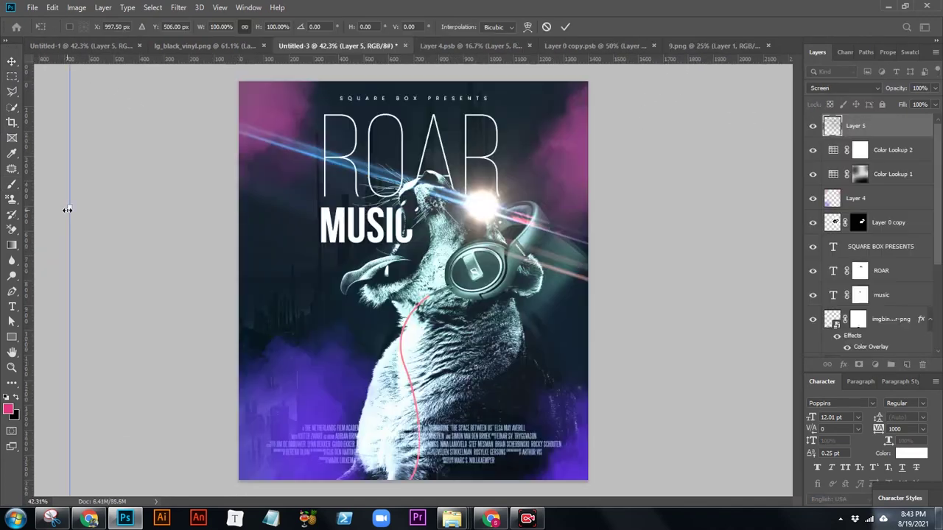
Step: Shrink the lens flare to about 74%, rotate it about −19°, and move it onto the cat's chest
drag(67, 209, 176, 225)
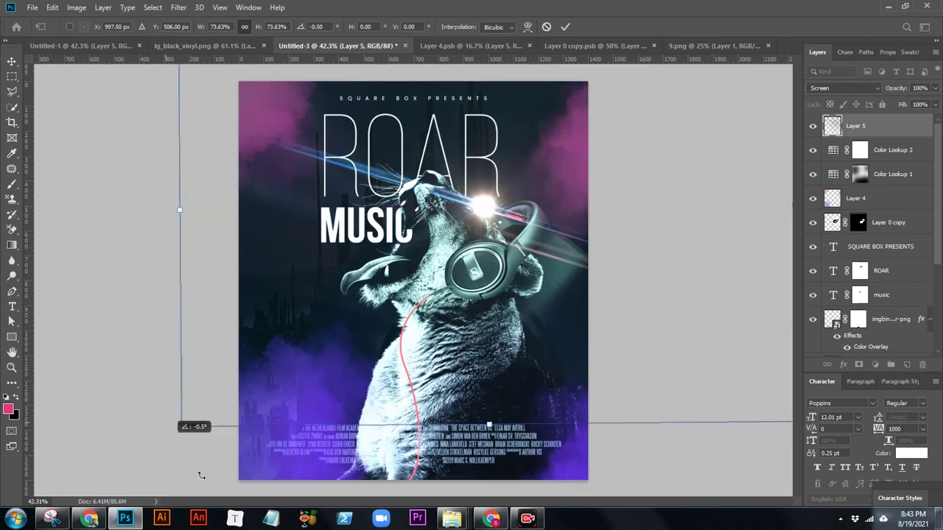
drag(166, 313, 191, 419)
mouse_move(539, 190)
mouse_down()
mouse_move(469, 330)
mouse_move(495, 264)
mouse_up()
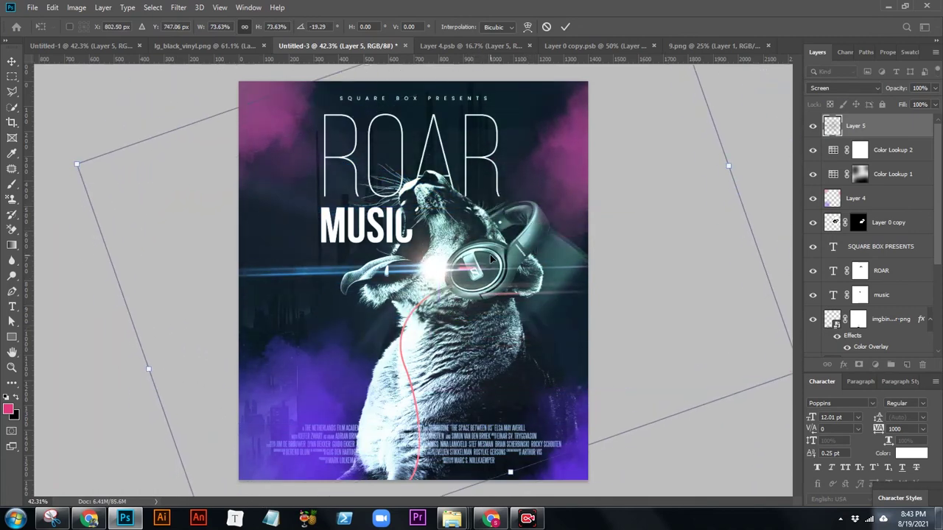
key(Return)
click(829, 88)
click(828, 98)
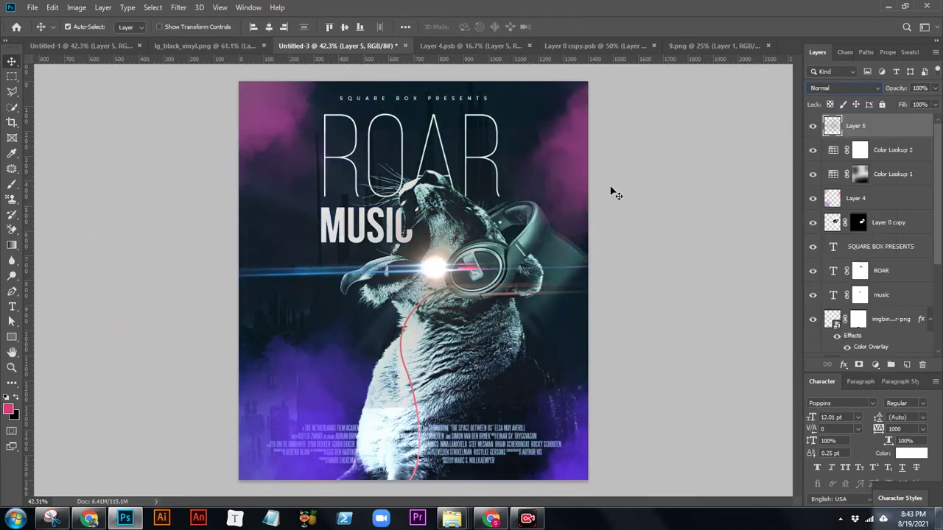
drag(450, 287, 439, 359)
Step: Set the flare to Screen blending, then tilt it about 25° and enlarge it to 151%
click(872, 88)
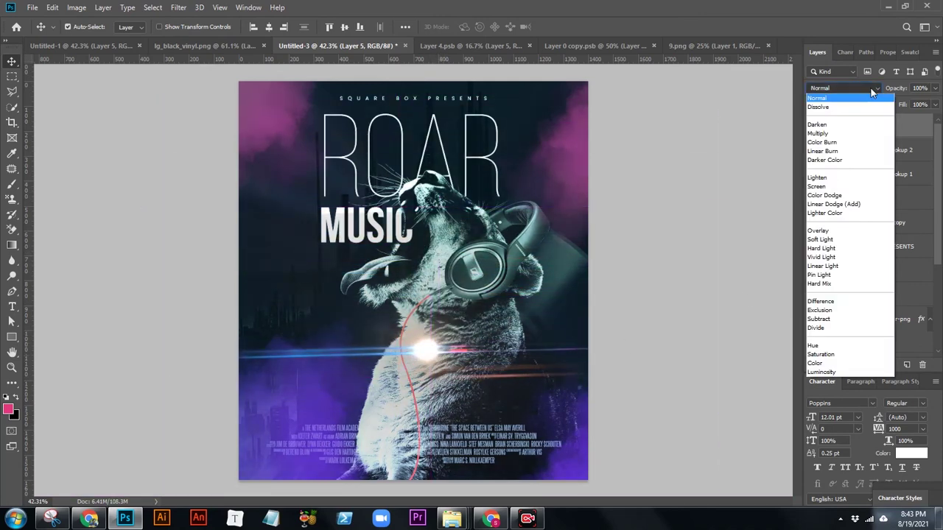
click(817, 186)
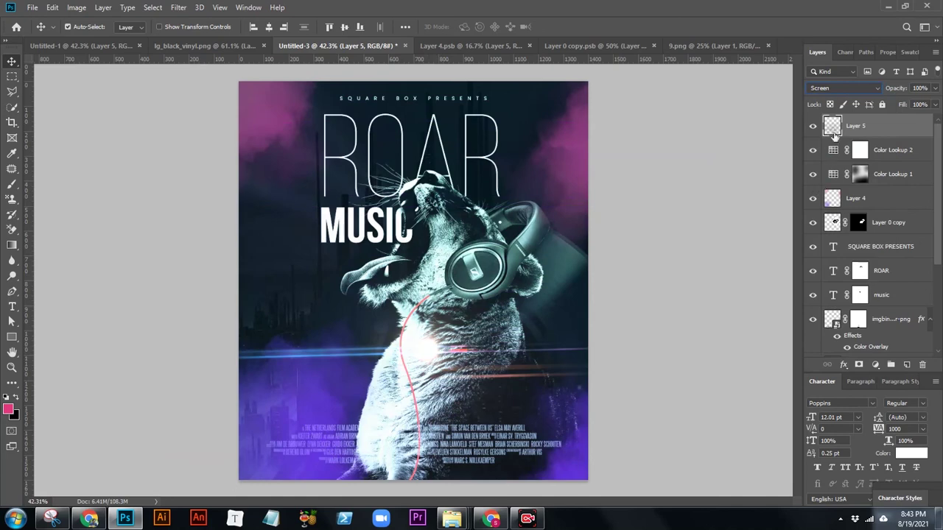
key(ctrl+t)
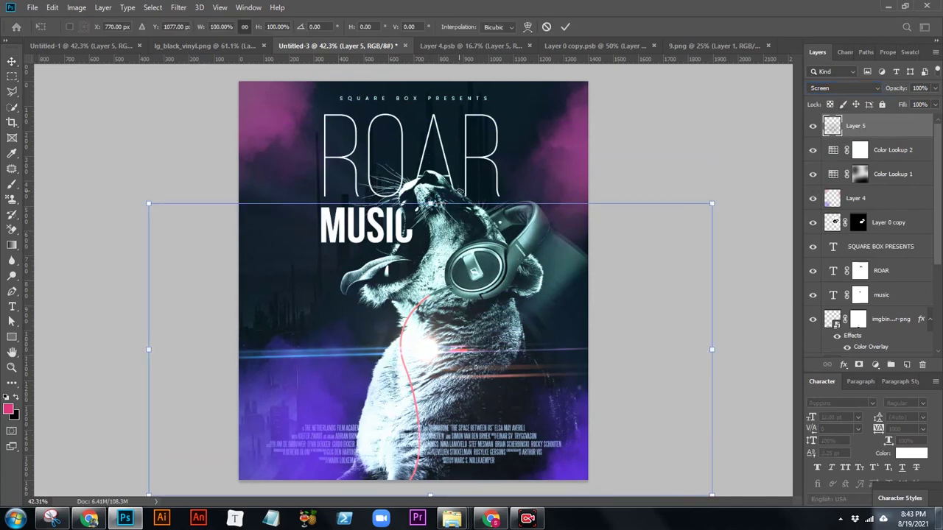
mouse_move(461, 193)
mouse_down()
mouse_move(525, 219)
mouse_move(513, 200)
mouse_move(524, 149)
mouse_up()
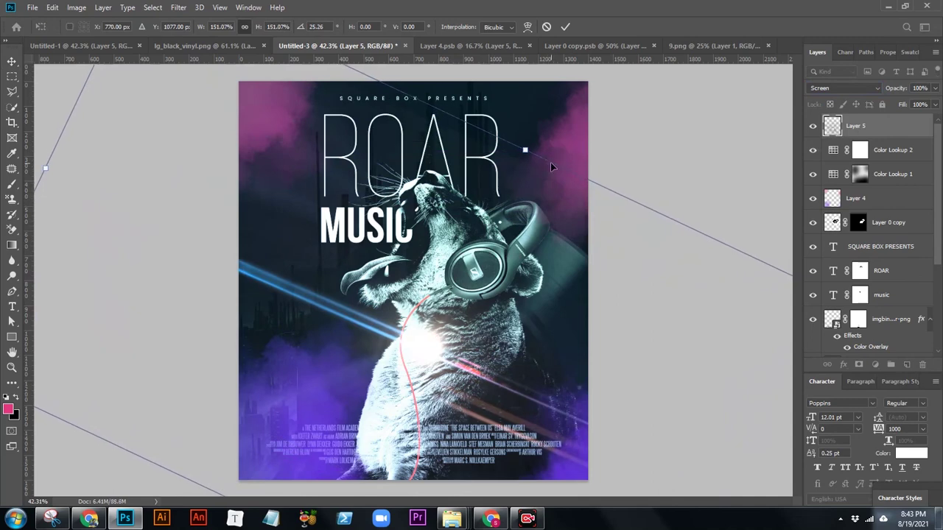
key(Return)
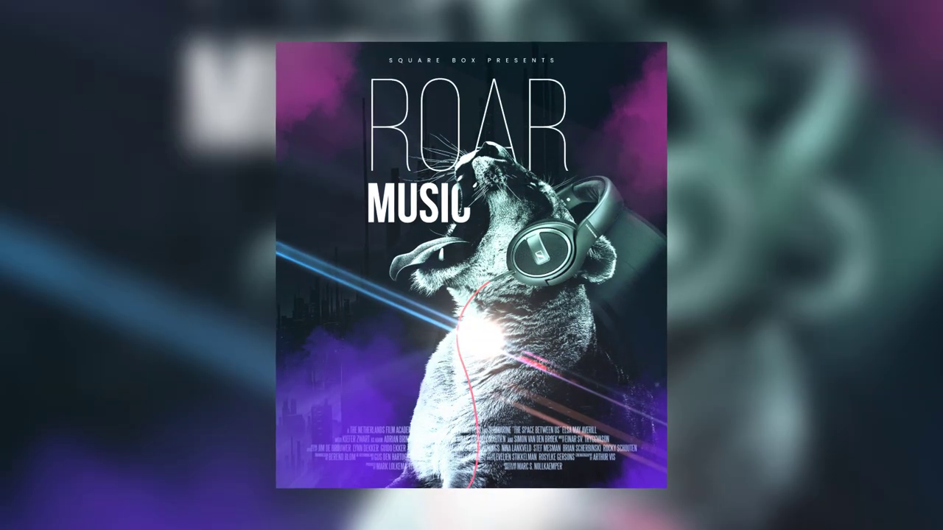